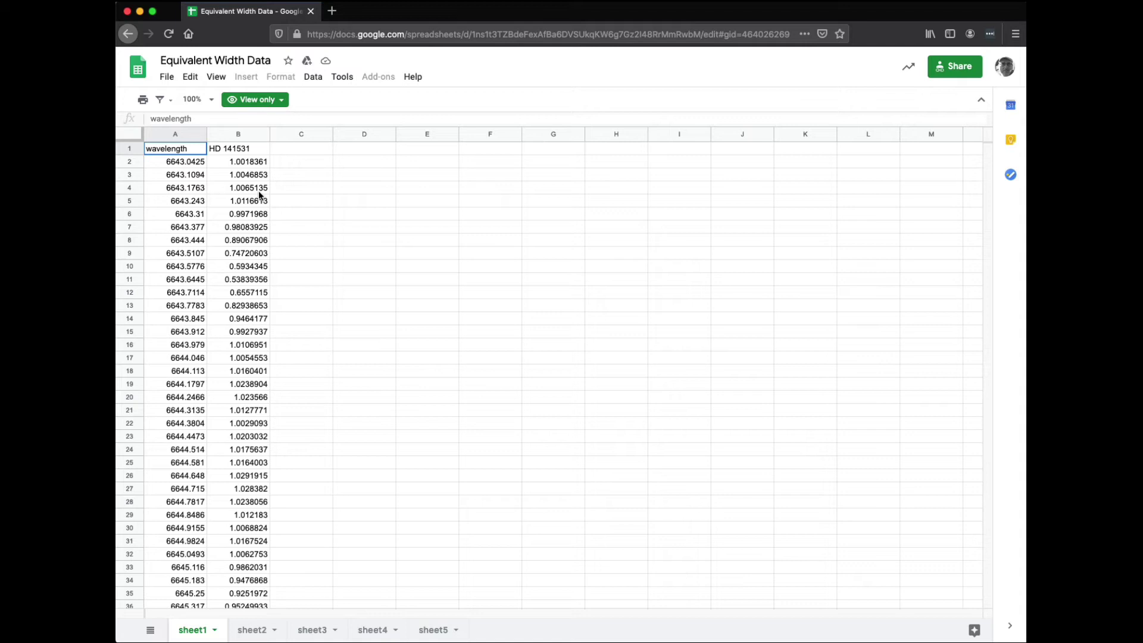
Look through the star spectrum data on sheet2, sheet3 and sheet4, and return to sheet1
click(255, 636)
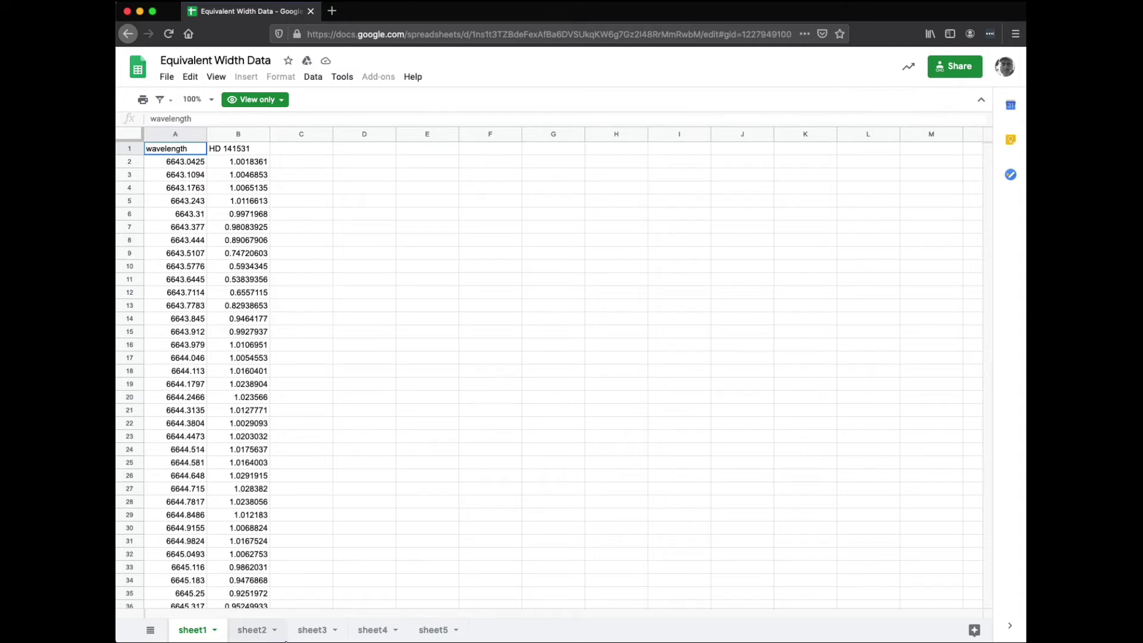
click(316, 634)
click(373, 631)
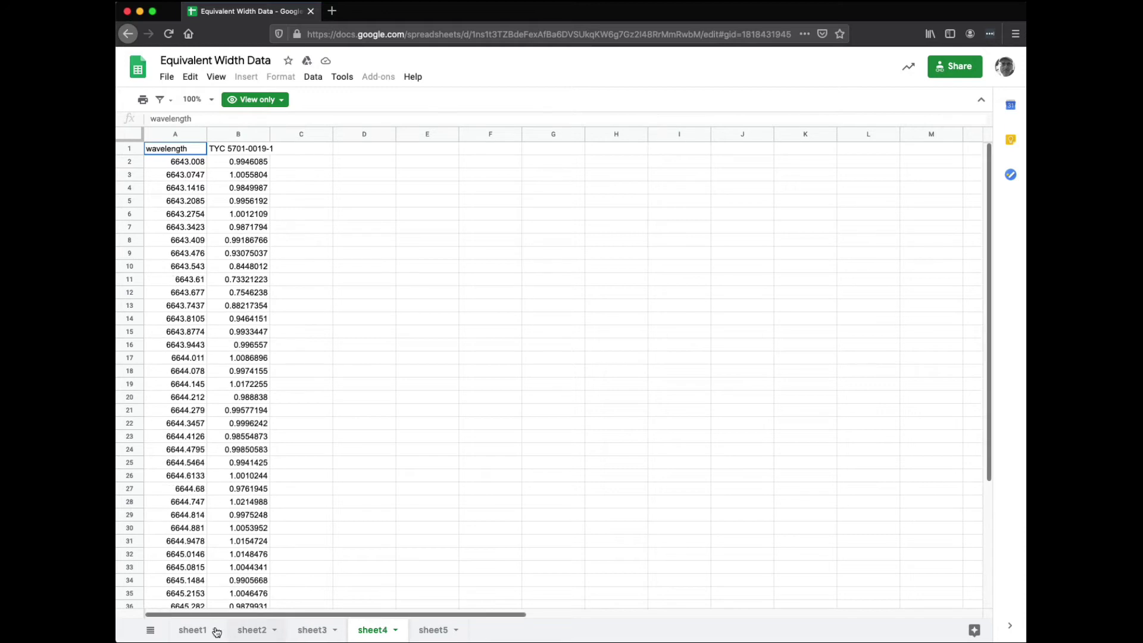
click(194, 631)
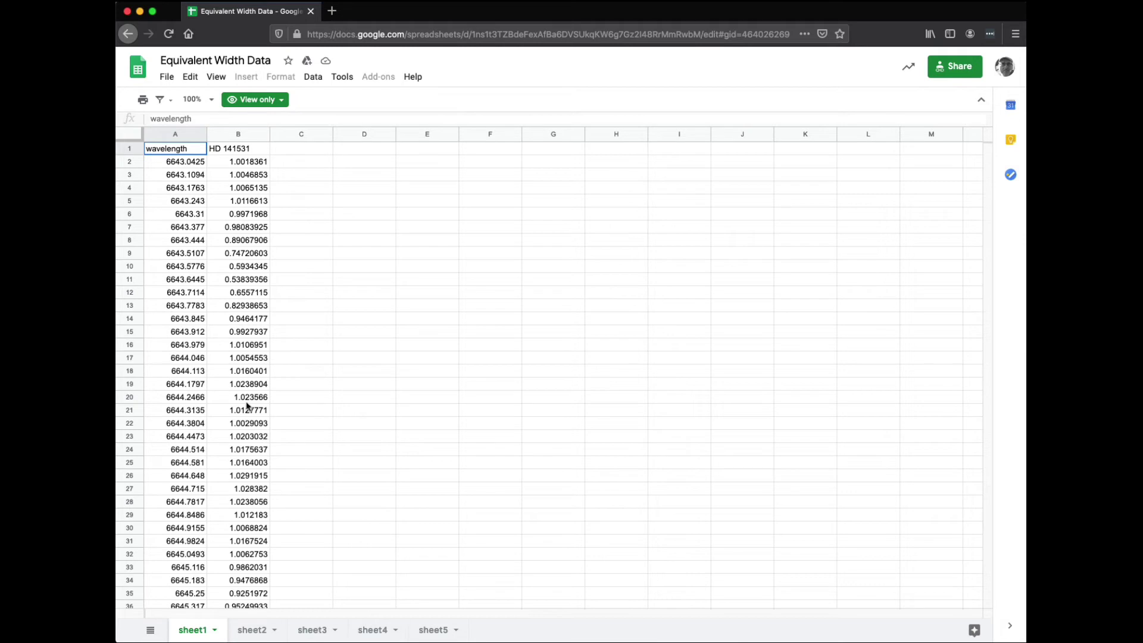
click(250, 385)
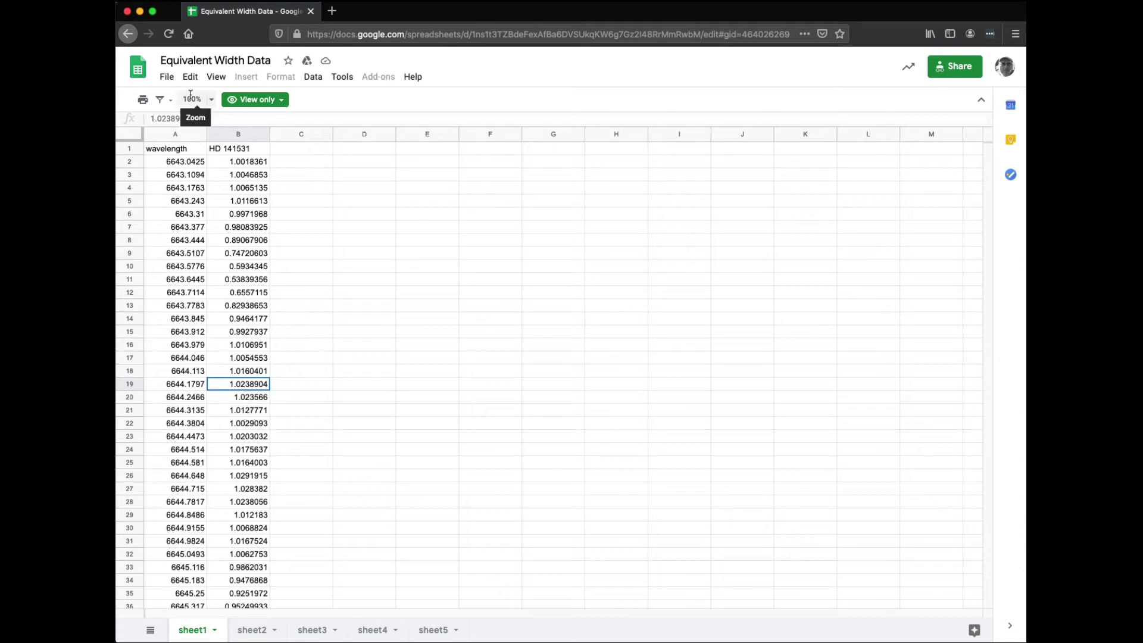
Make a copy of the spreadsheet named "JN of Equivalent Width Data" and close the view-only original
click(167, 77)
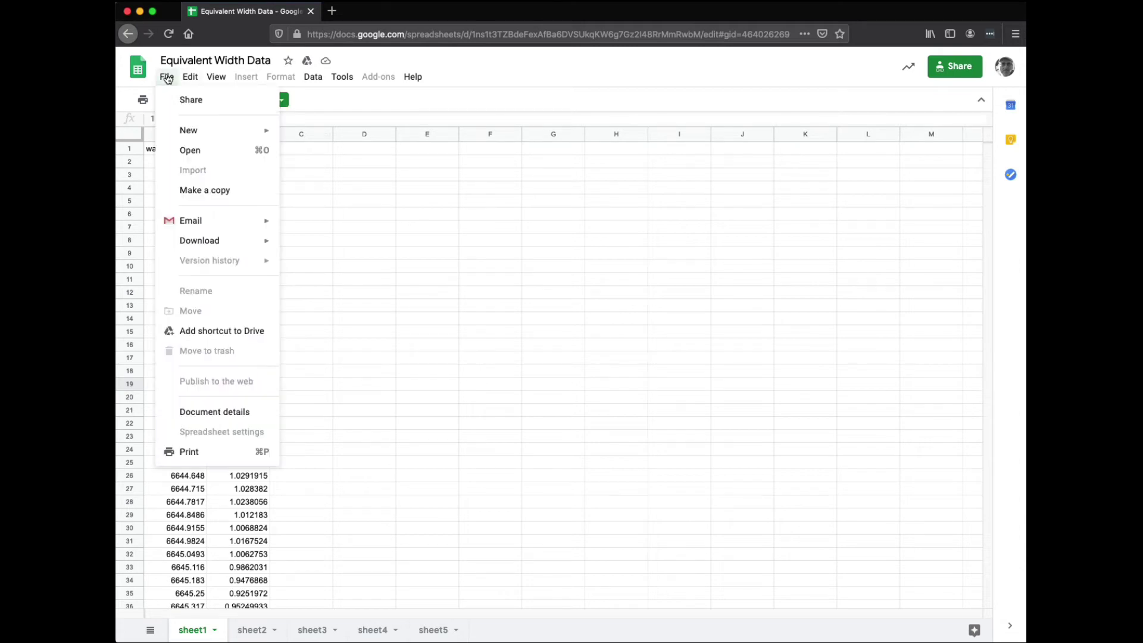
click(219, 195)
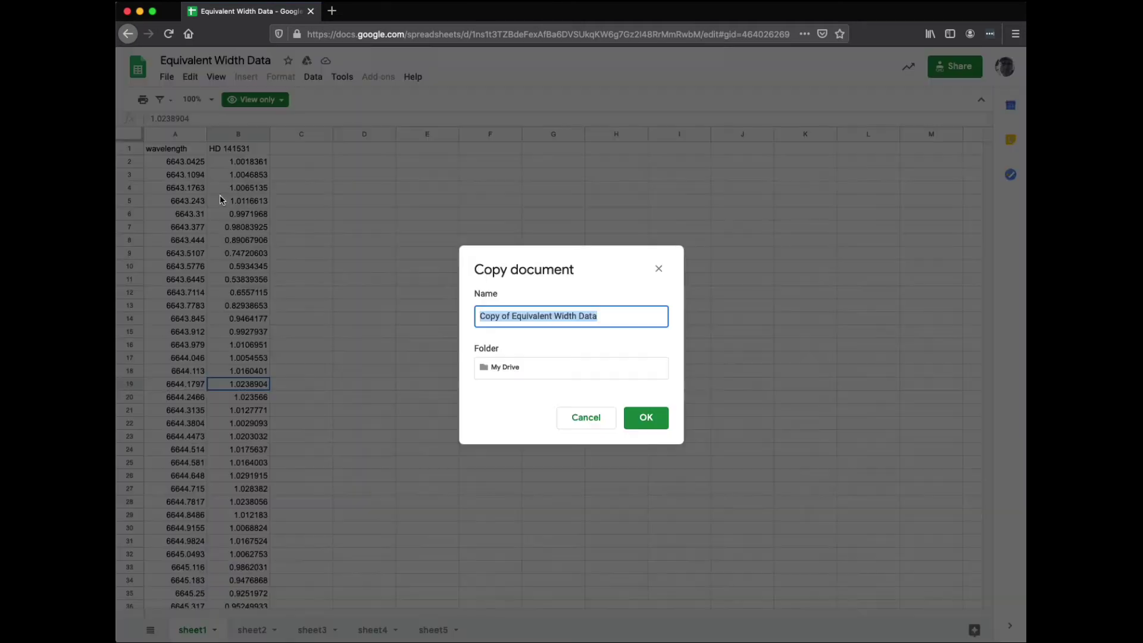
double_click(489, 317)
text(JN)
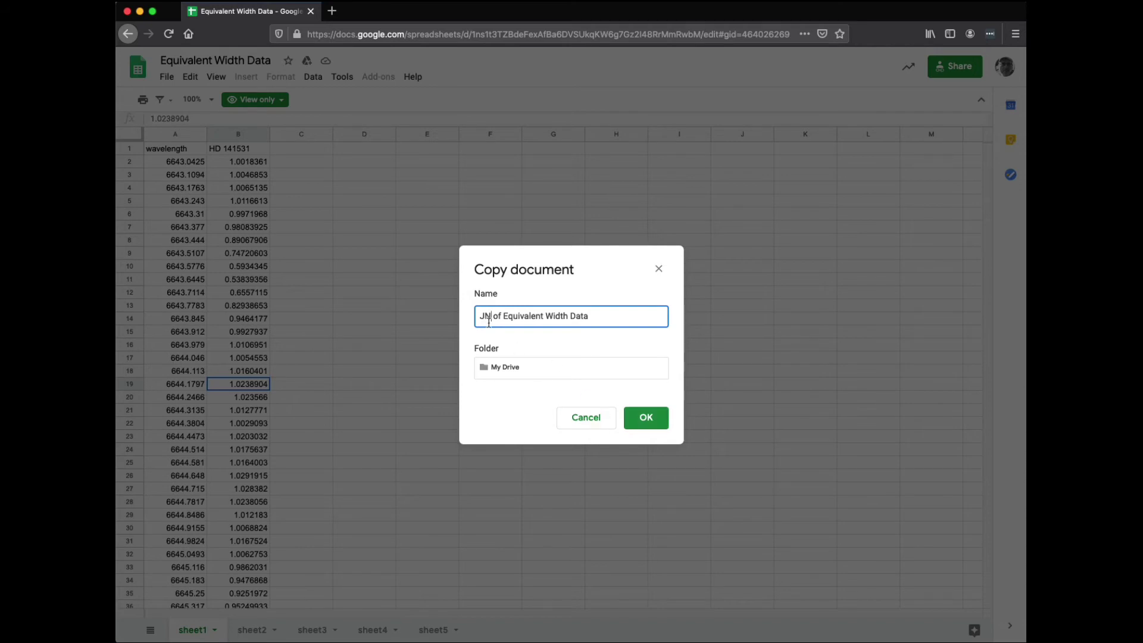
click(655, 425)
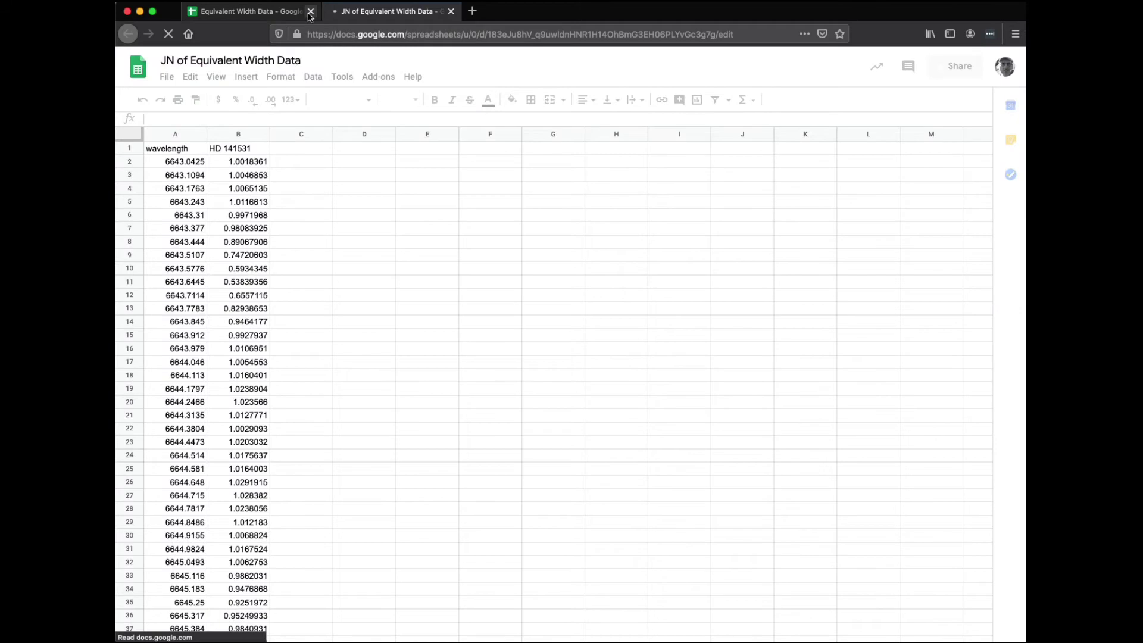
click(310, 12)
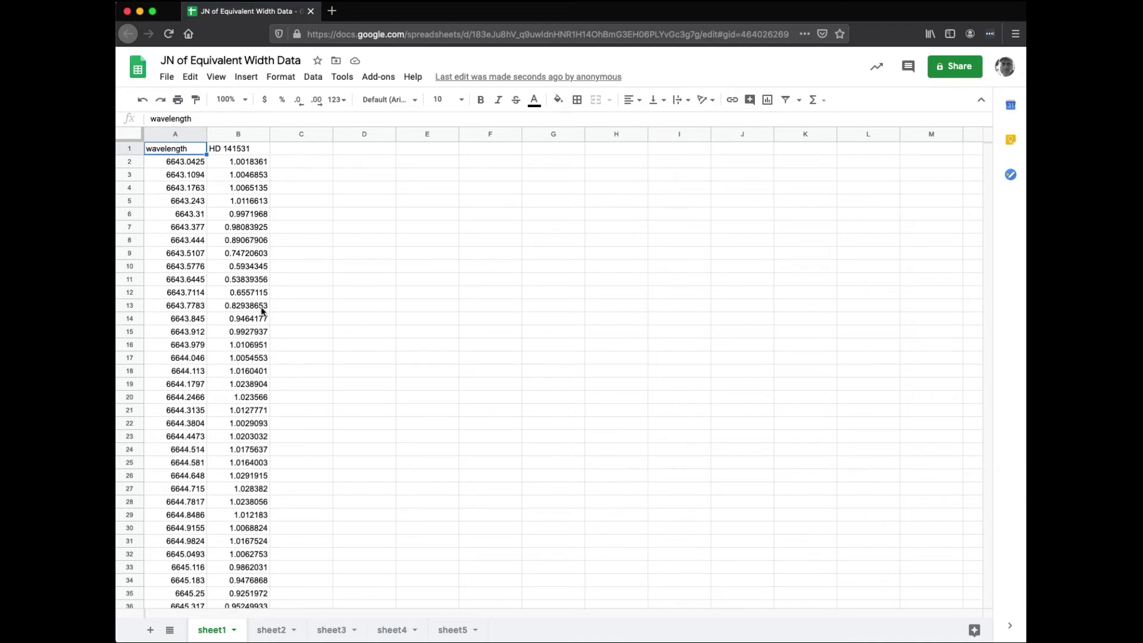
Insert a chart from the wavelength and HD 141531 data in columns A and B of sheet1
click(160, 135)
shift+click(238, 135)
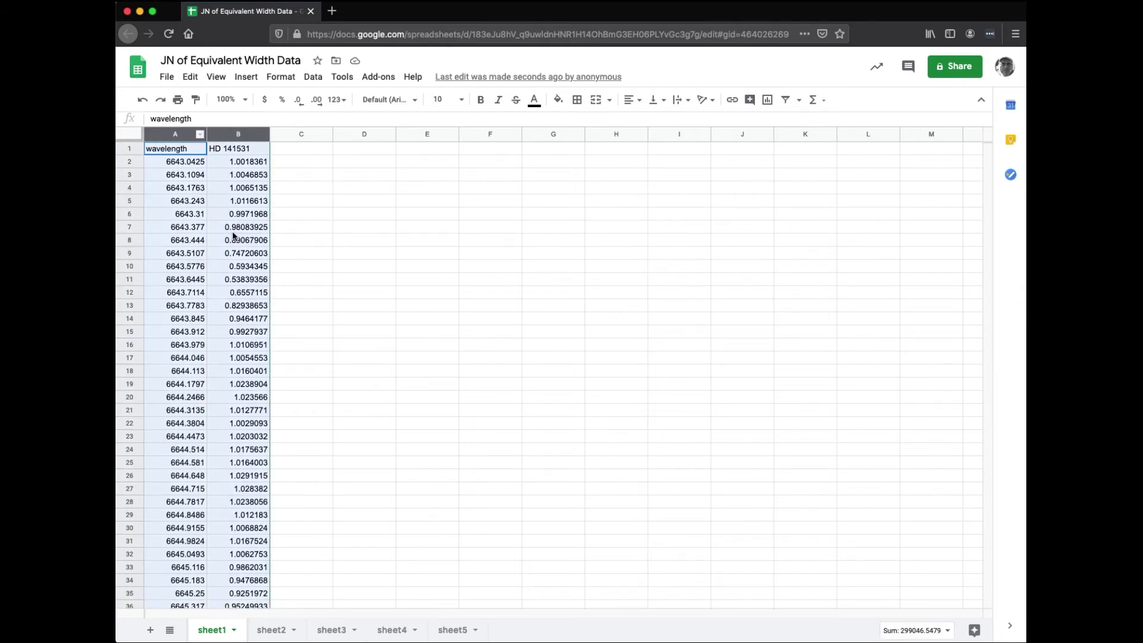
click(246, 76)
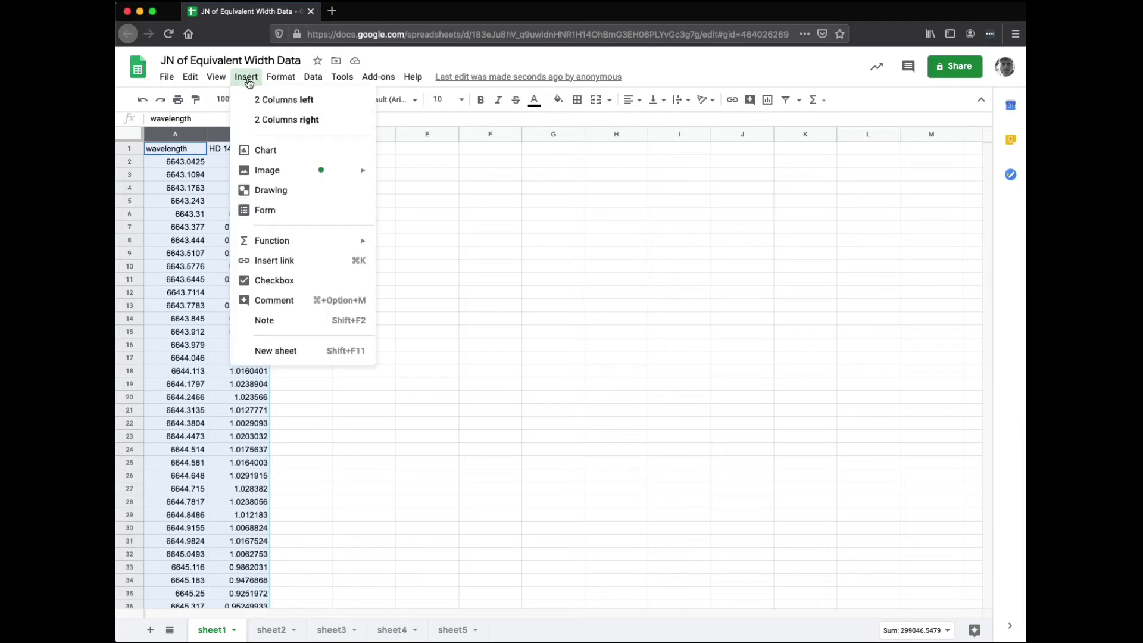
click(273, 148)
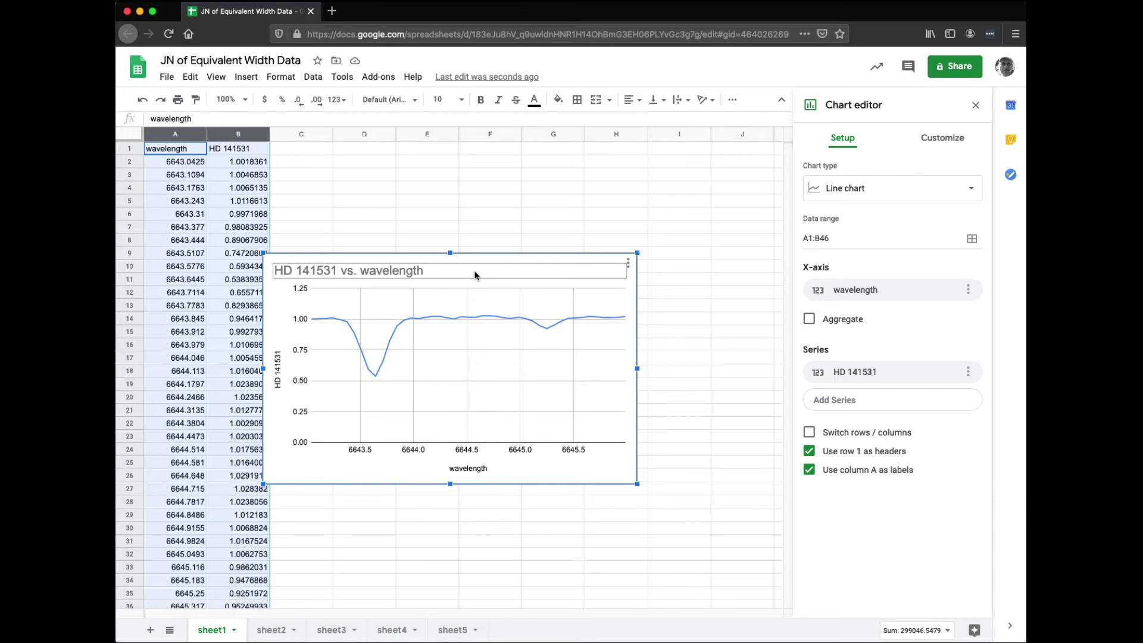
Move the chart slightly away from the data columns and change its type to a smooth line chart
drag(501, 258, 521, 244)
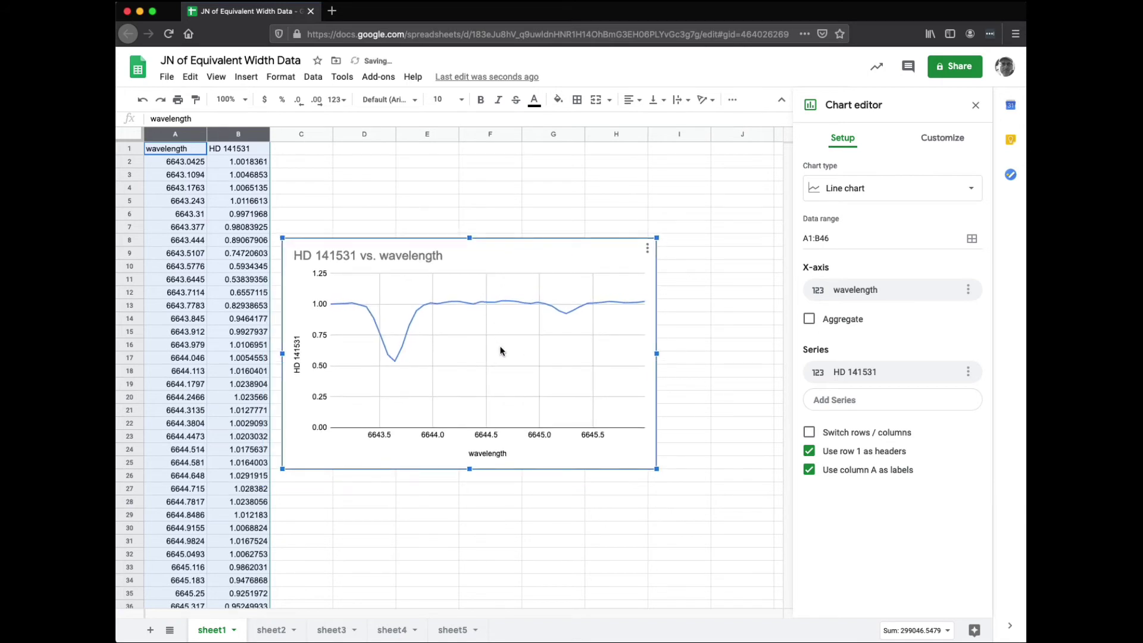
click(862, 196)
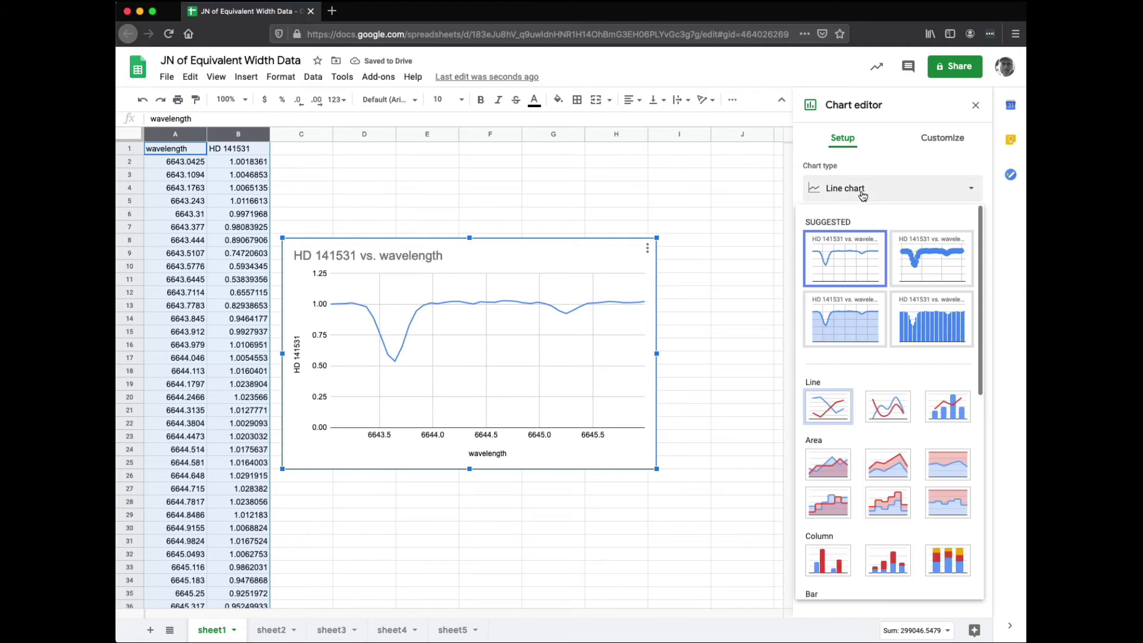
click(892, 412)
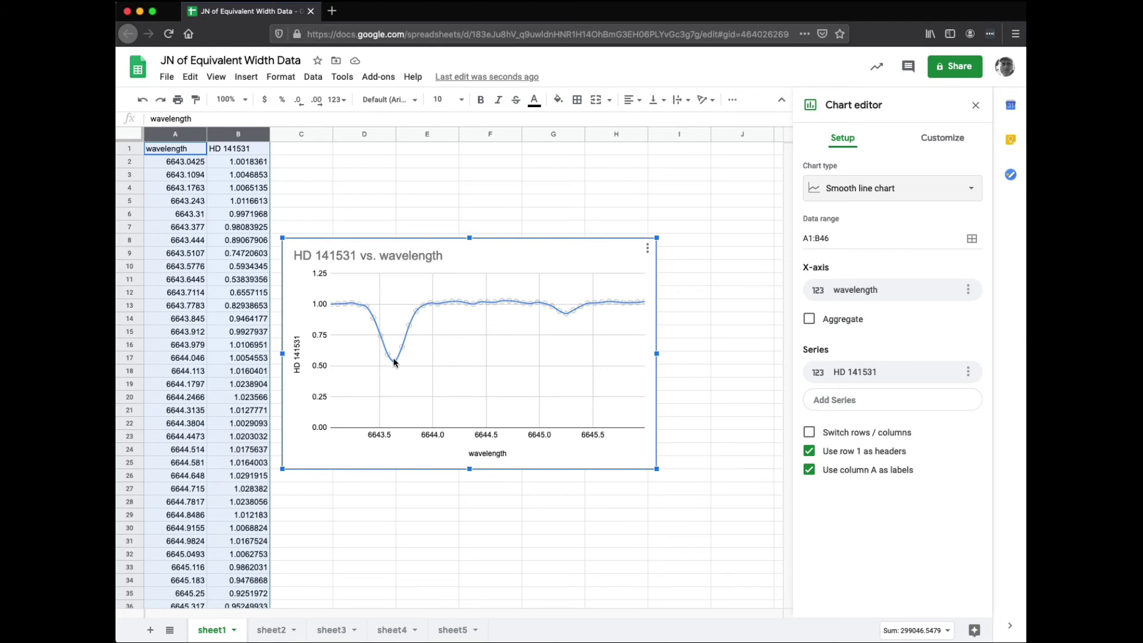
Set the chart's vertical axis range to a minimum of 0.5 and a maximum of 1.05
click(317, 334)
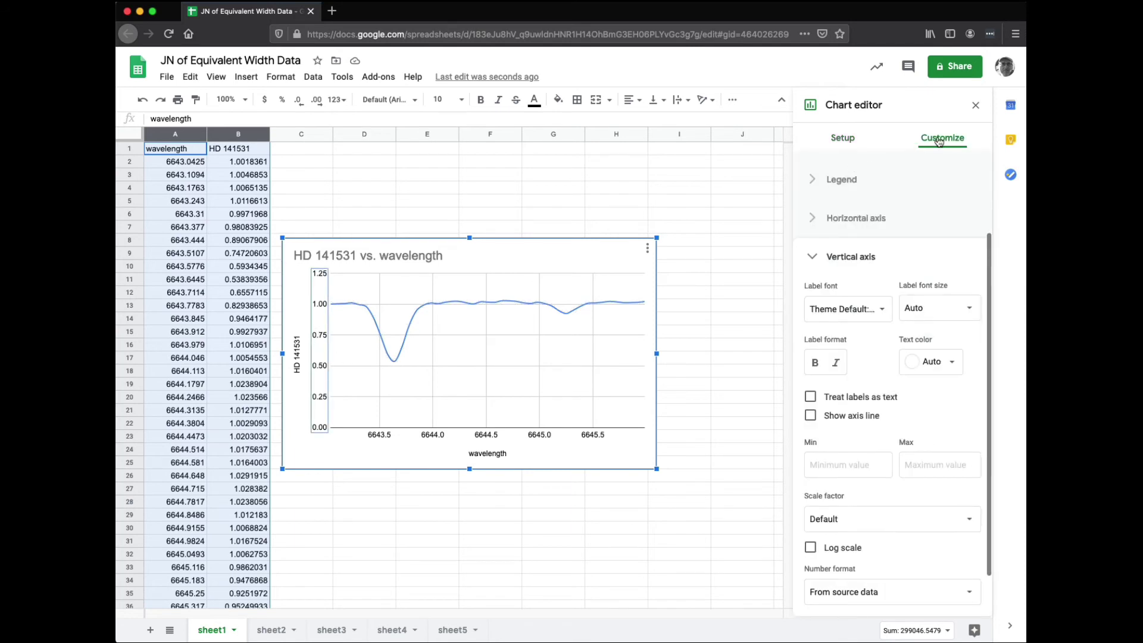
click(647, 248)
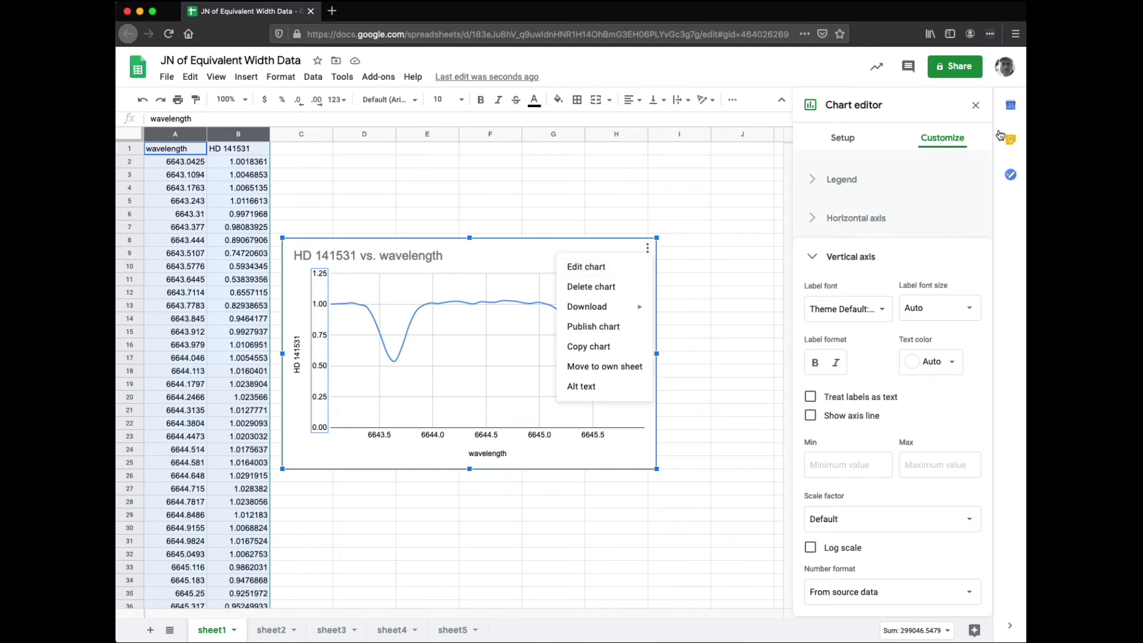
click(953, 143)
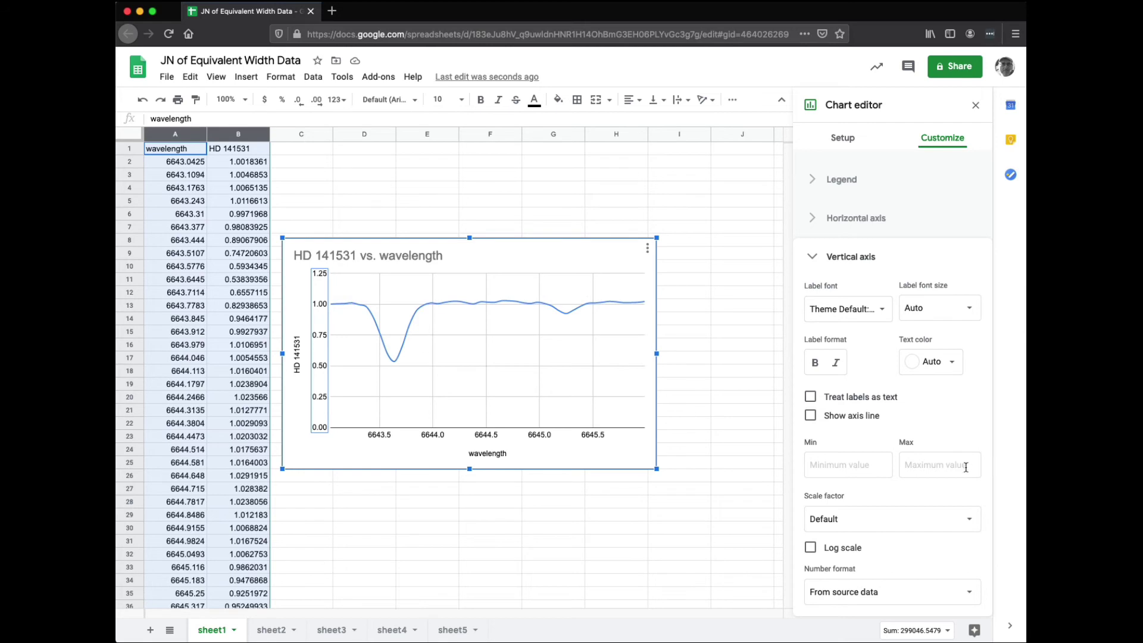
click(868, 468)
text(0.5)
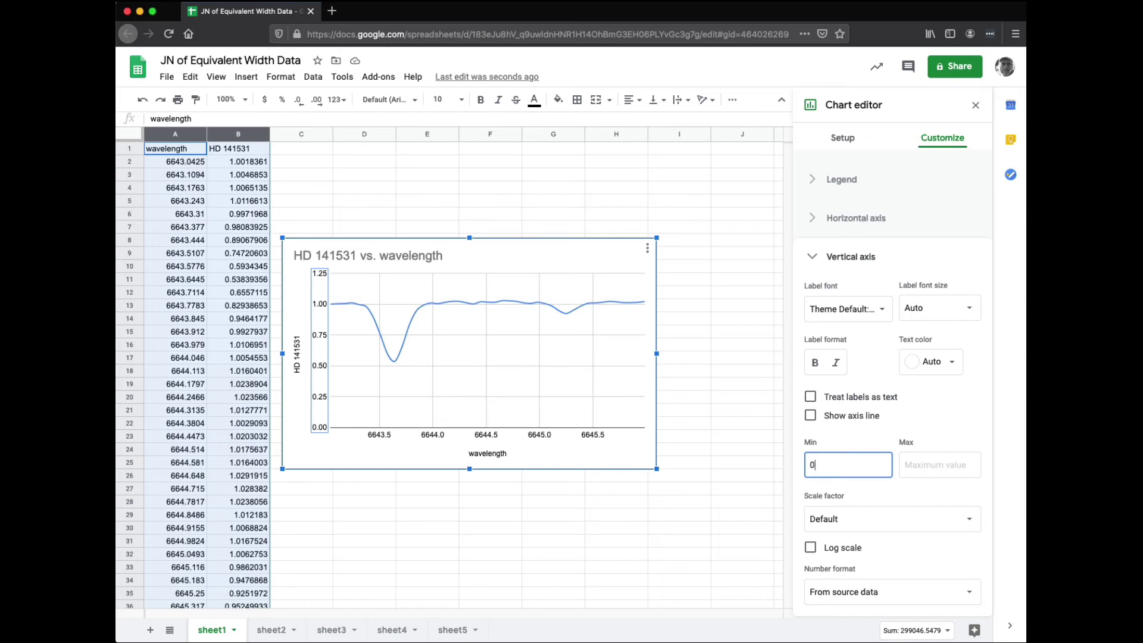
click(940, 469)
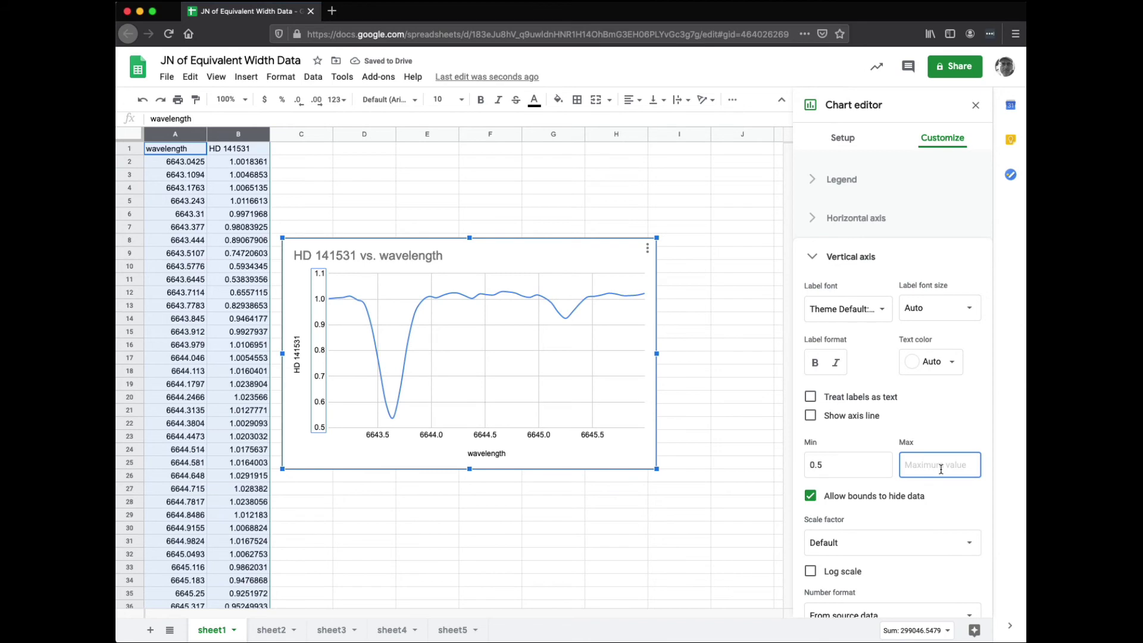
text(1.05)
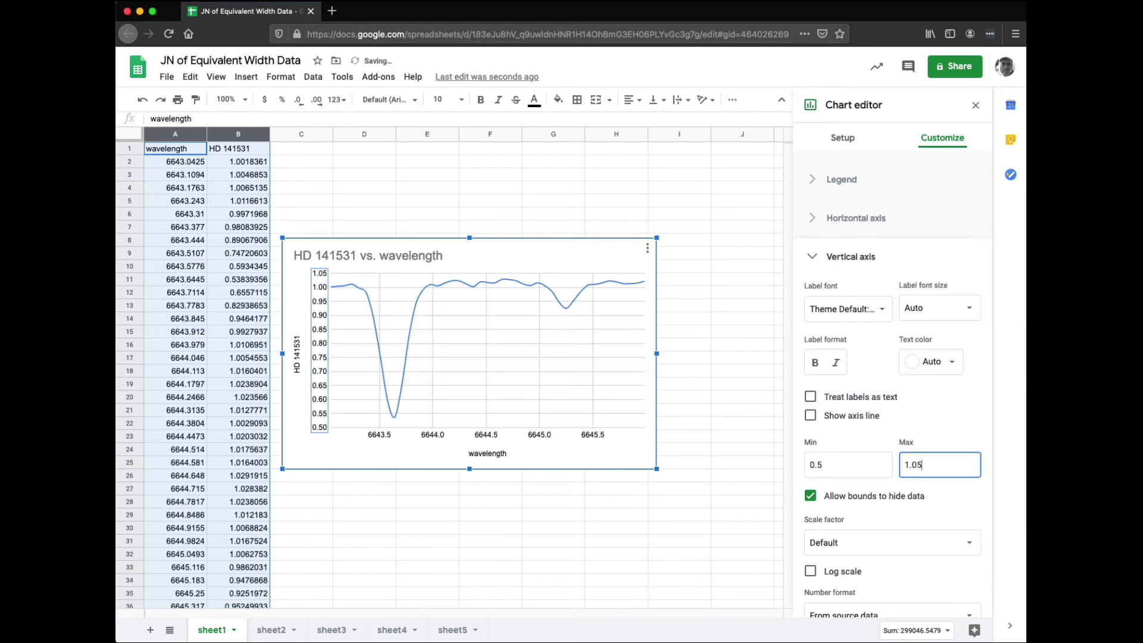
Set the chart's horizontal axis range to a minimum of 6643 and a maximum of 6644.3
click(459, 430)
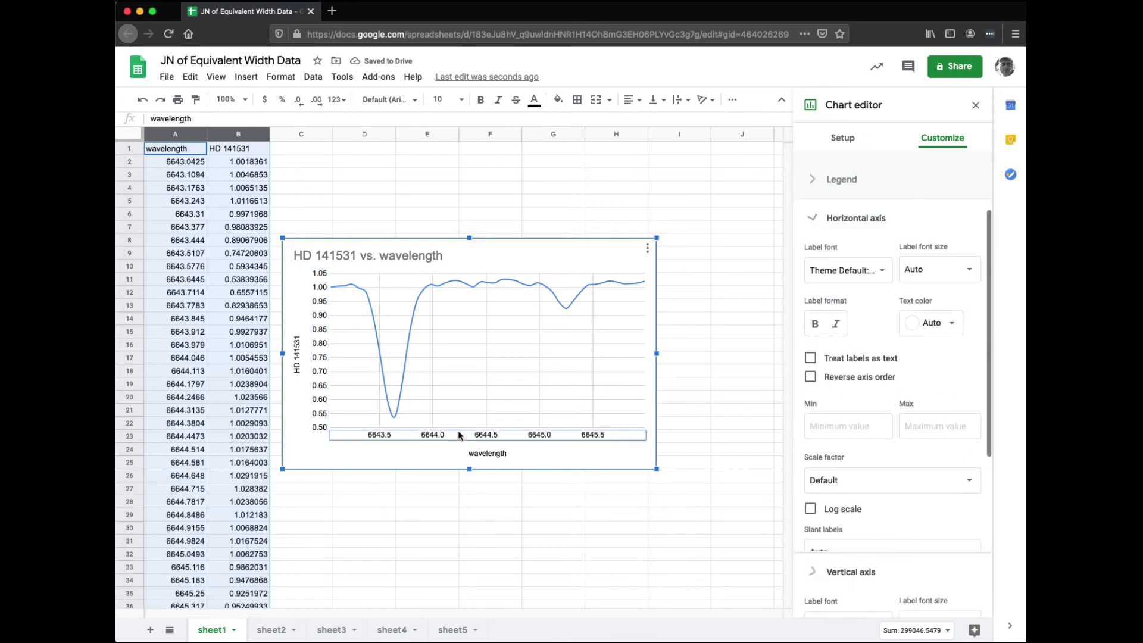
click(841, 427)
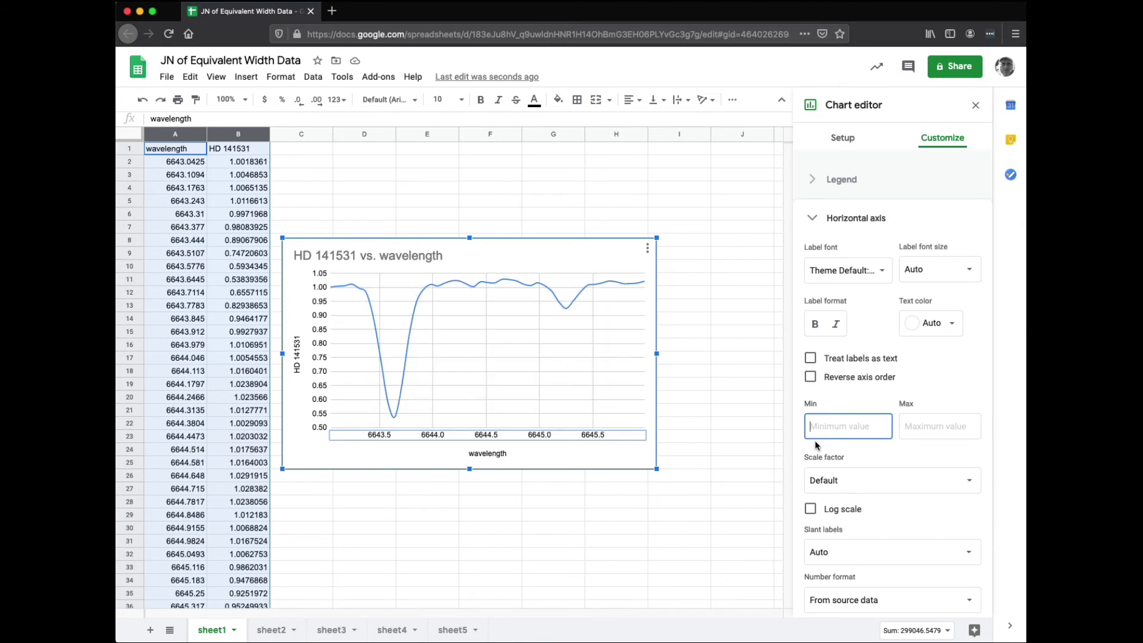
text(6643)
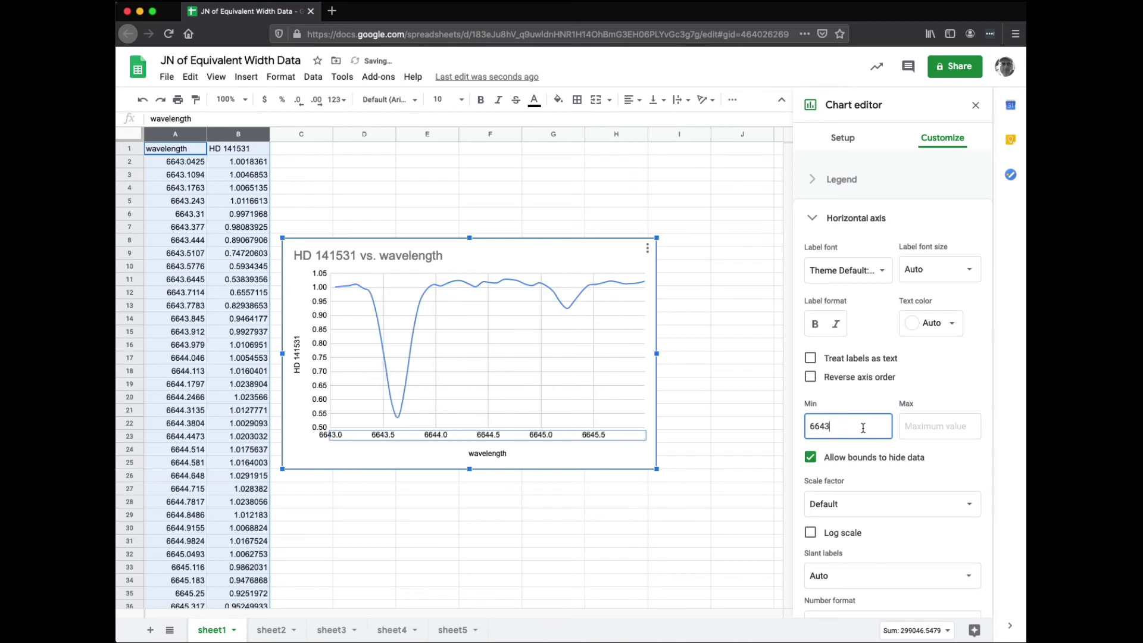
click(920, 423)
text(6644)
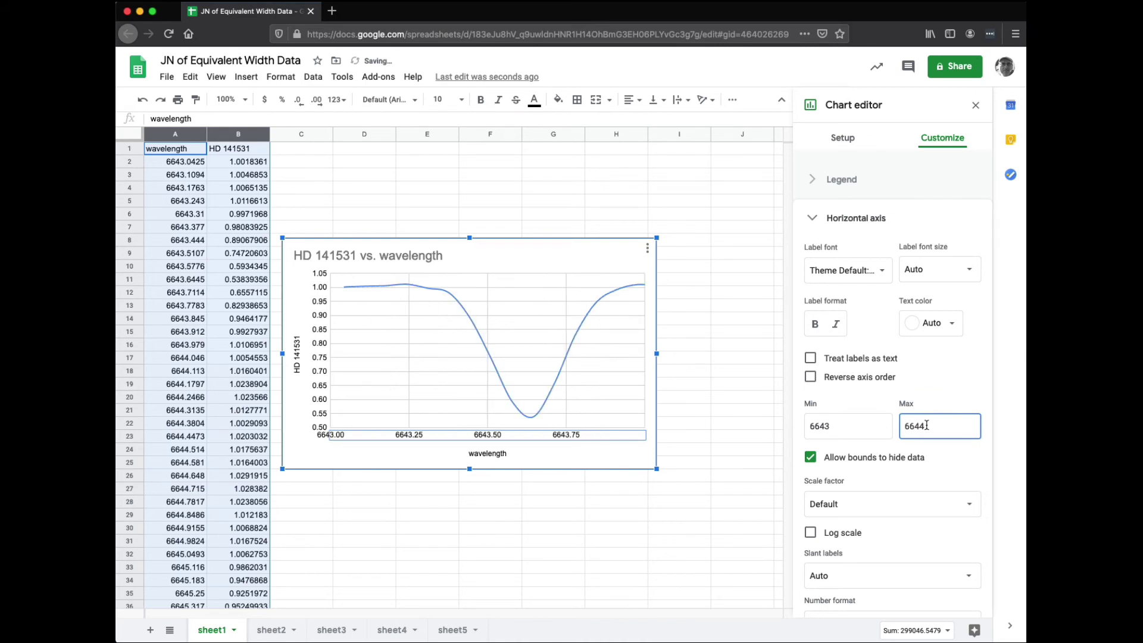
text(.5)
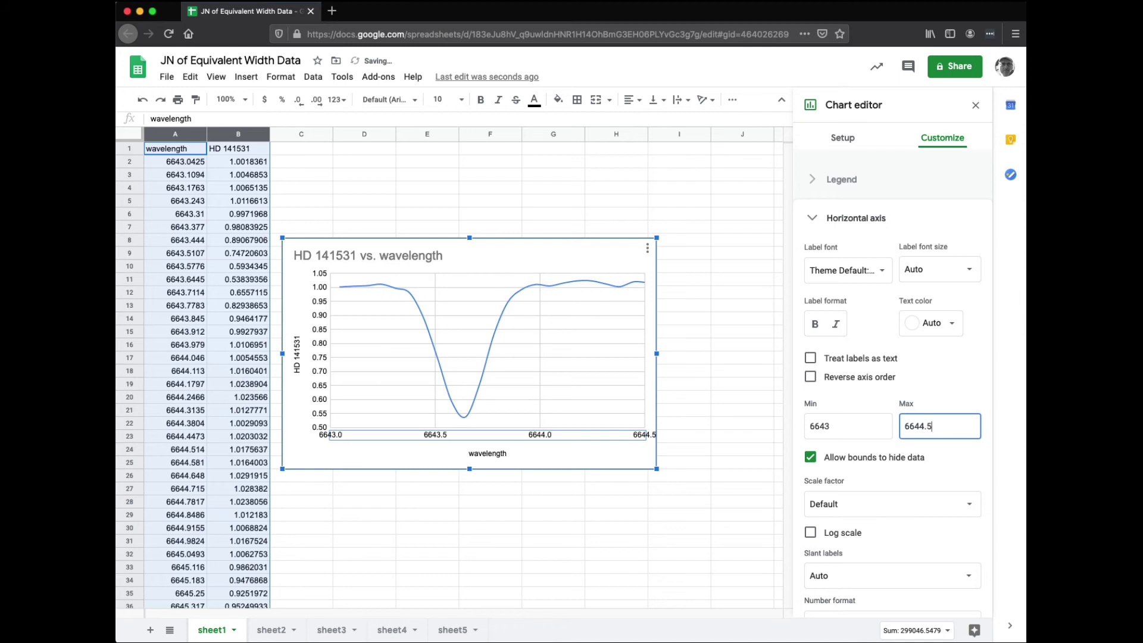
key(BackSpace)
text(3)
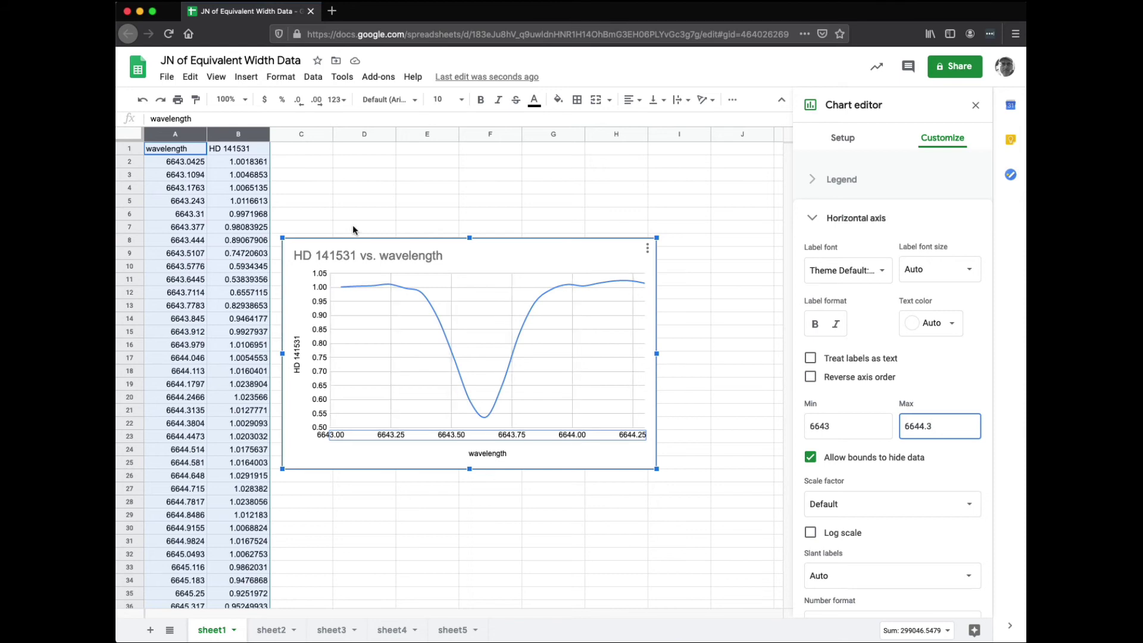
Change the chart title to "HD 141531 Spectrum"
click(351, 251)
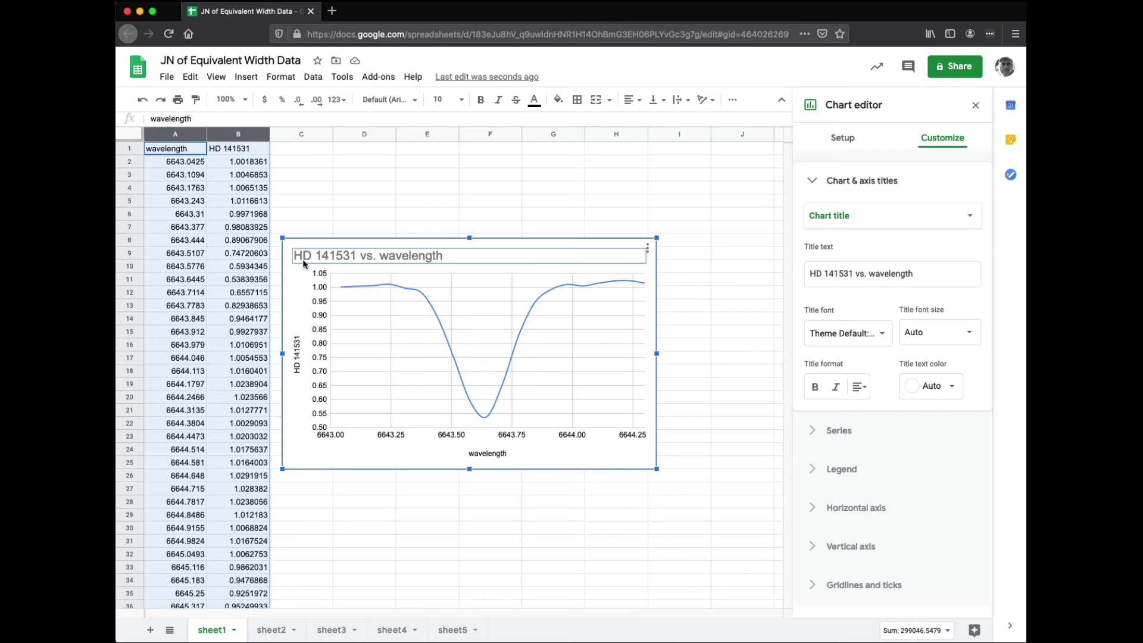
click(360, 260)
click(358, 255)
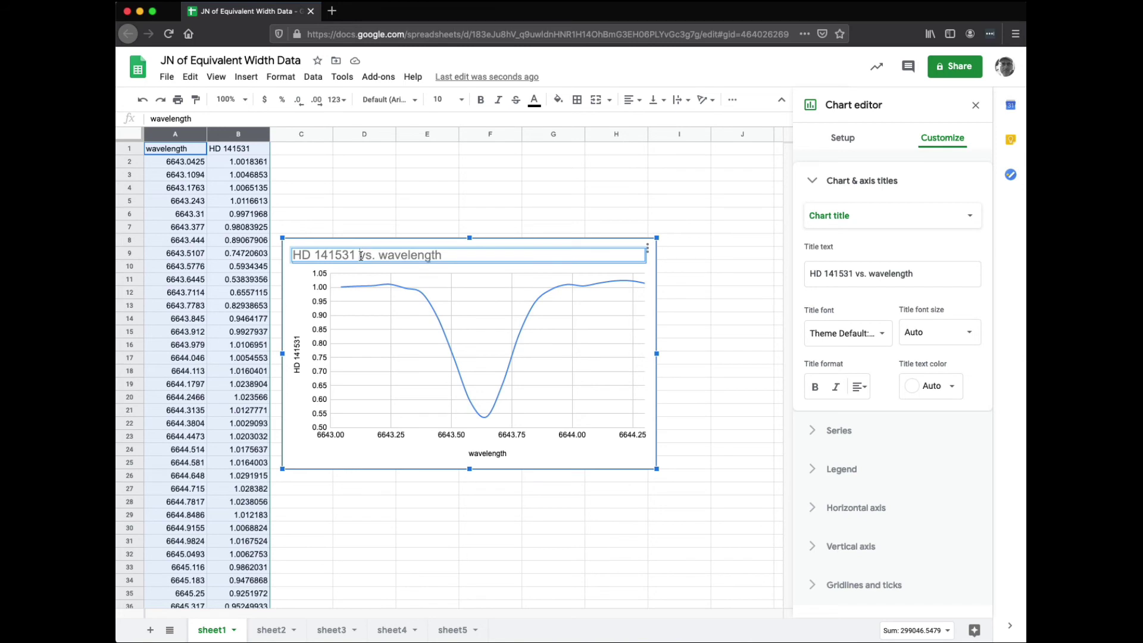
drag(360, 255, 447, 255)
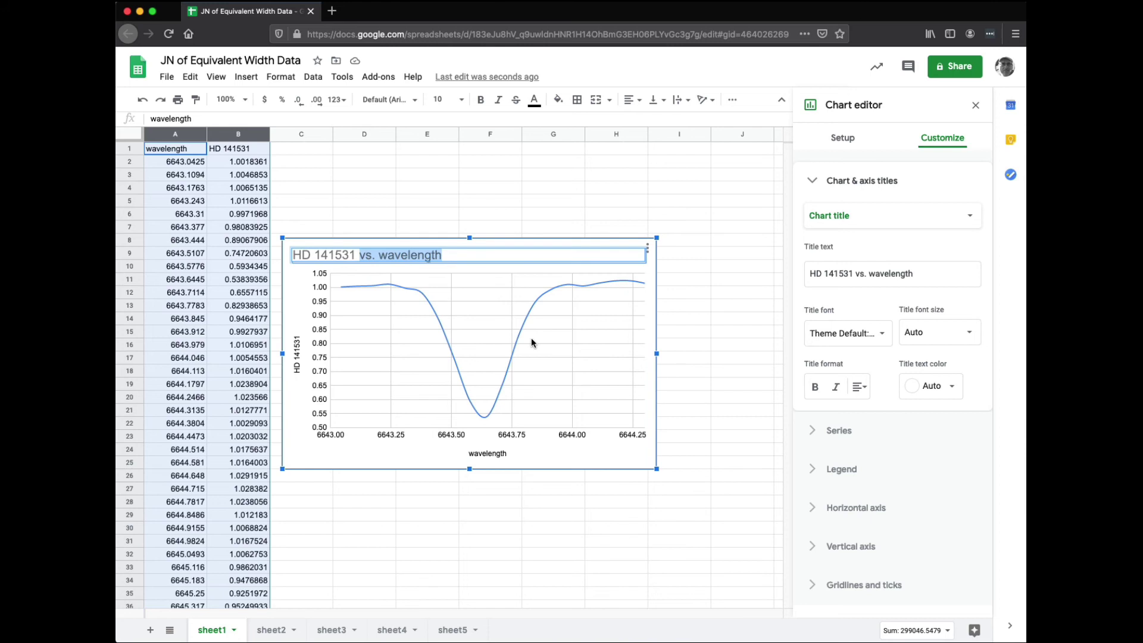
key(BackSpace)
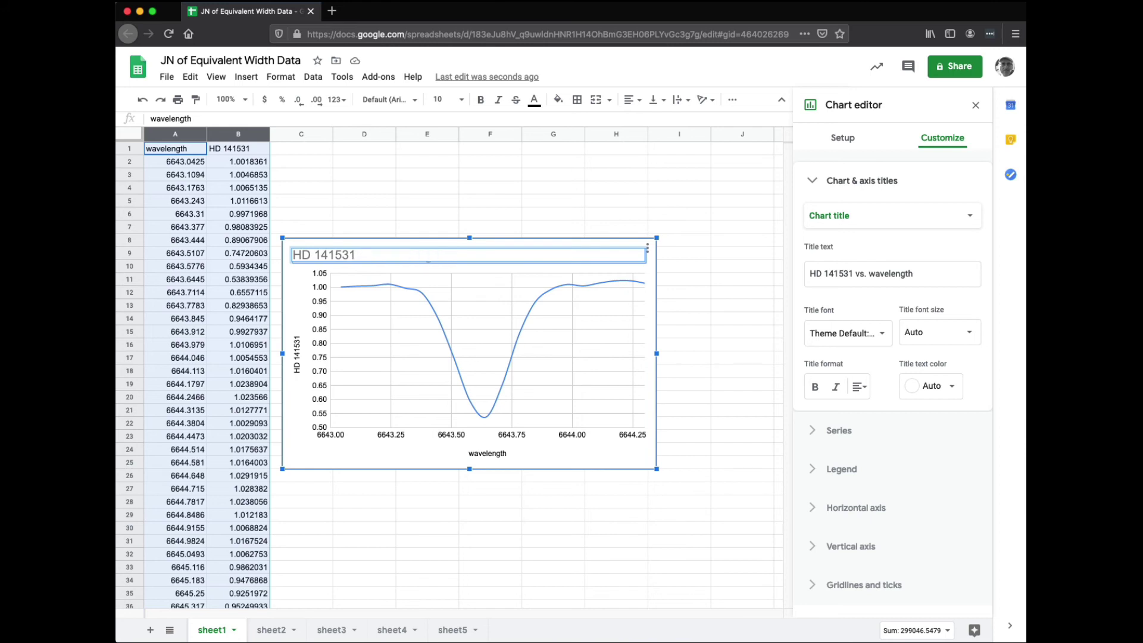
text(Spectru)
text(,)
text(m)
Change the chart's vertical axis title to "Relative Flux"
click(300, 366)
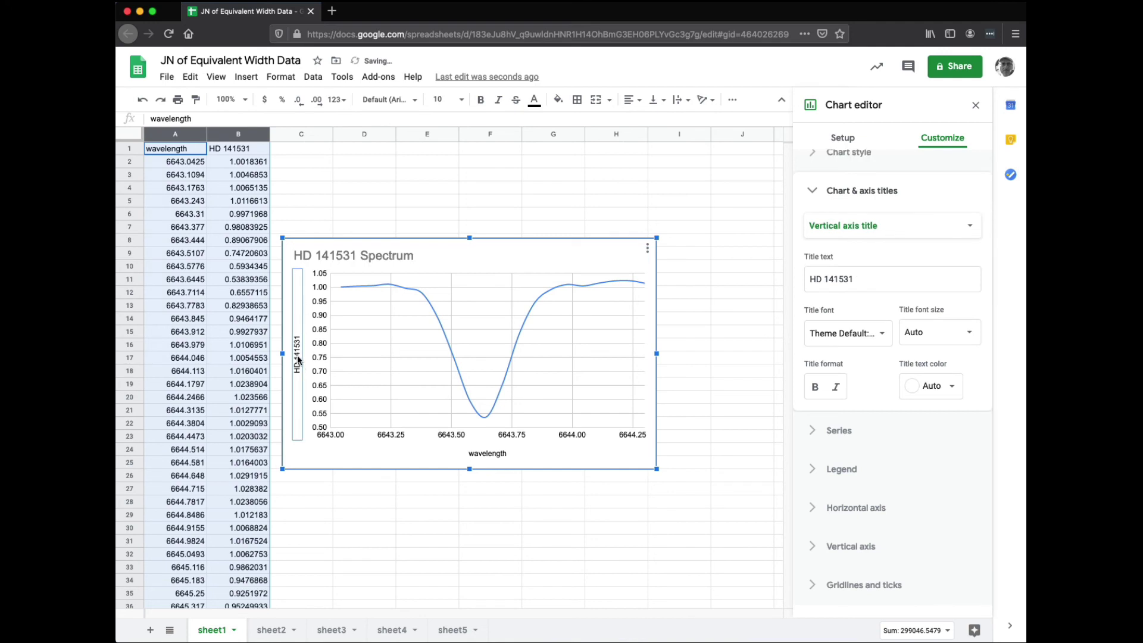
click(898, 283)
key(super+a)
text(R)
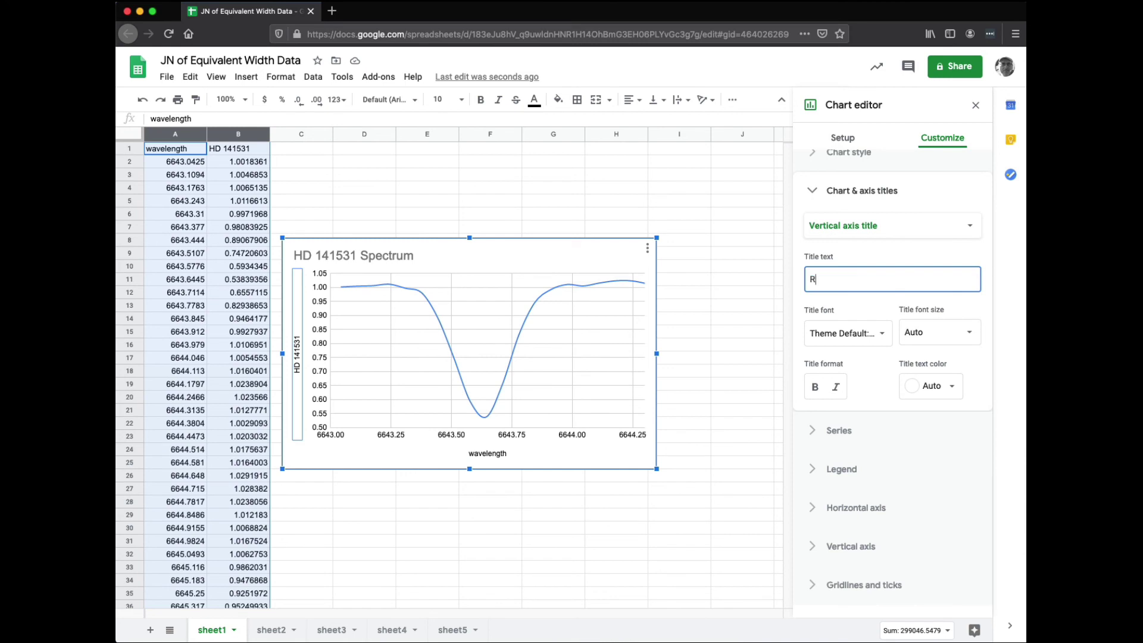
text(elative Flux)
click(610, 259)
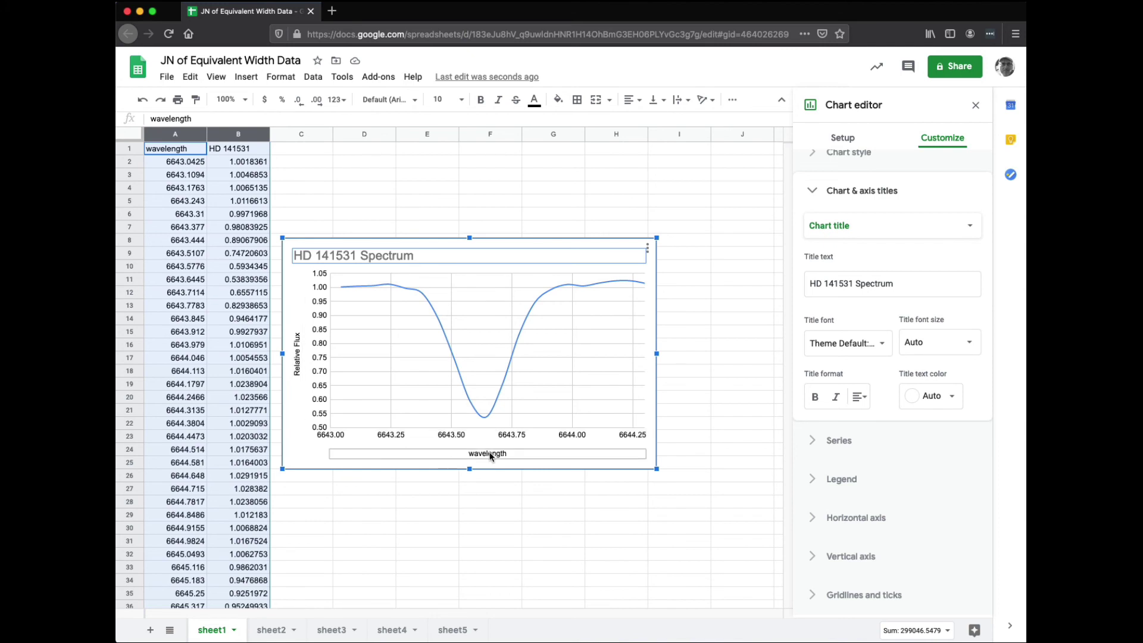
Change the chart's horizontal axis title to "wavelength (A)"
double_click(528, 456)
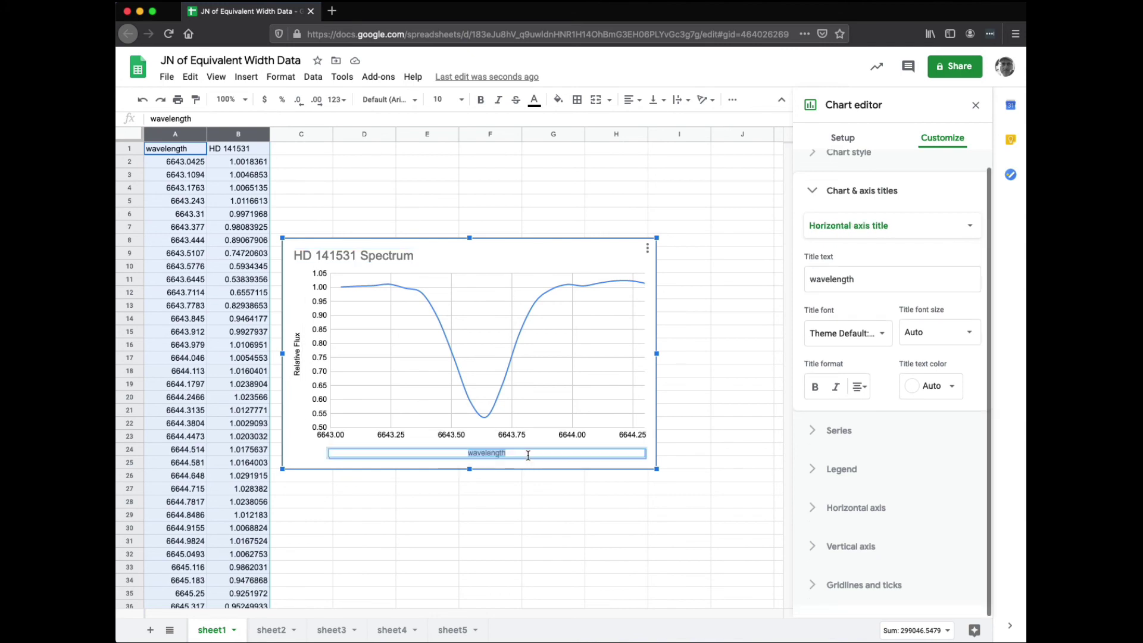
click(528, 456)
text(()
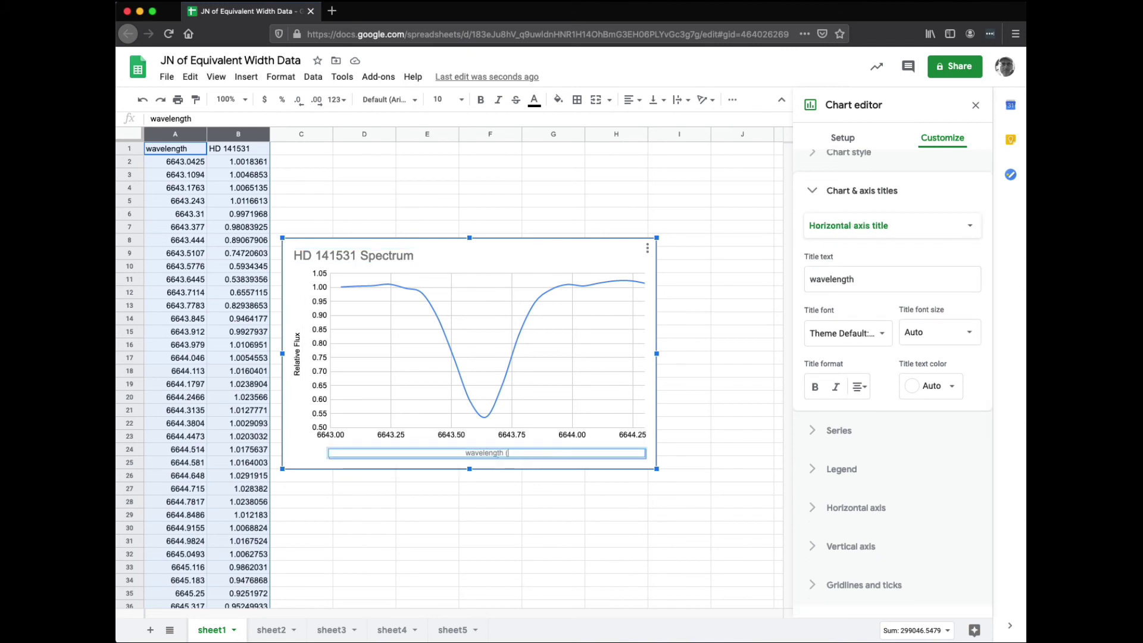
text(A))
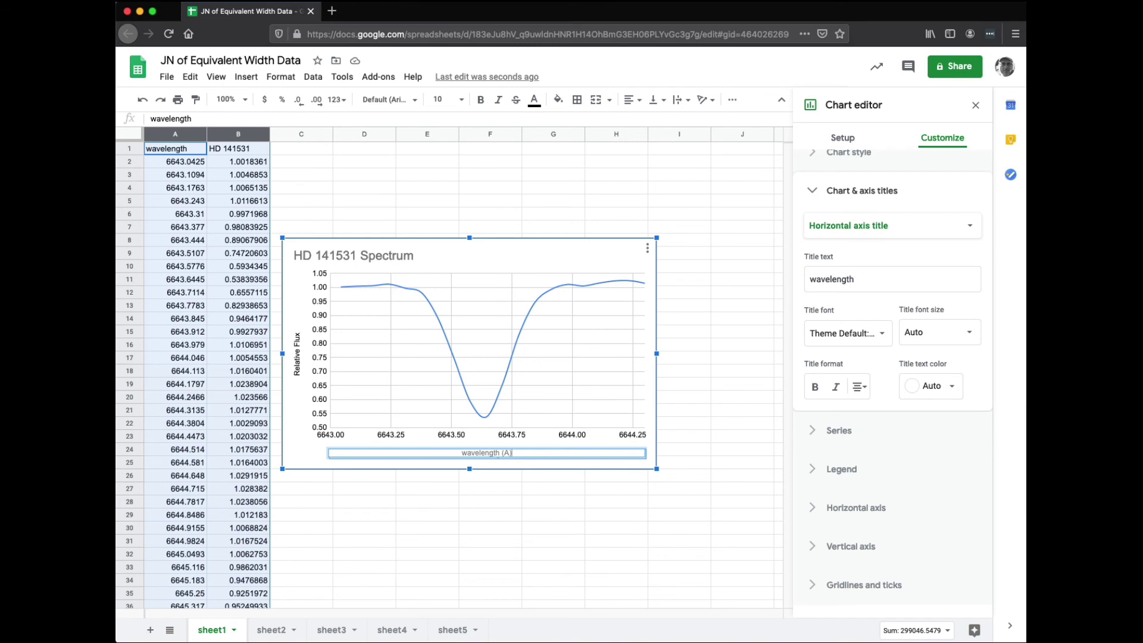
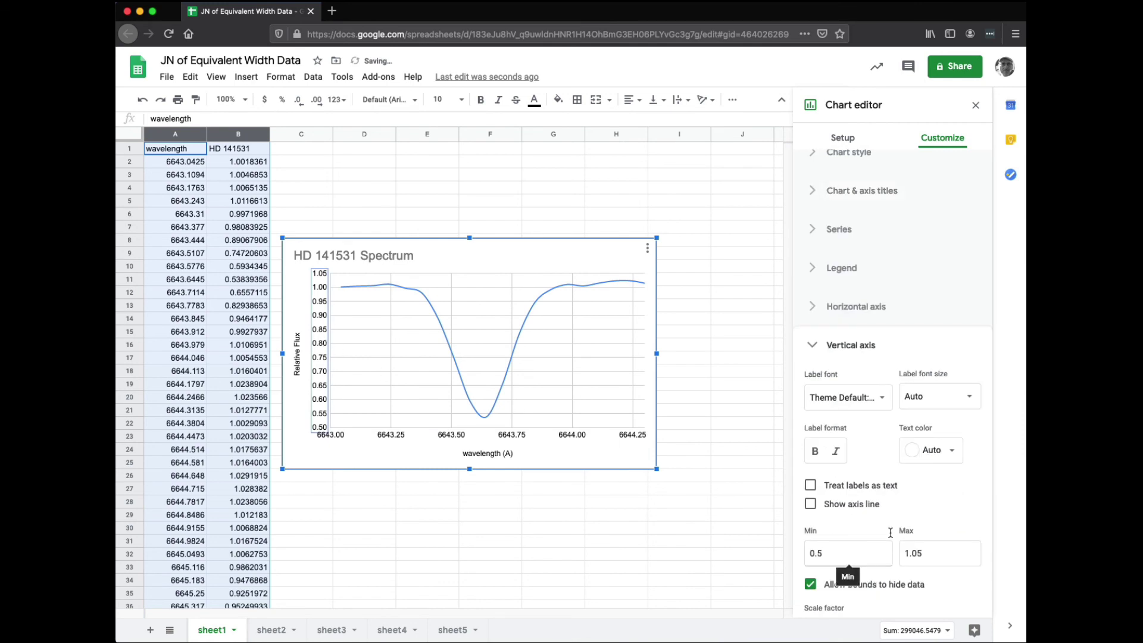
Turn on minor gridlines, major ticks and minor ticks for the chart's vertical axis
click(816, 350)
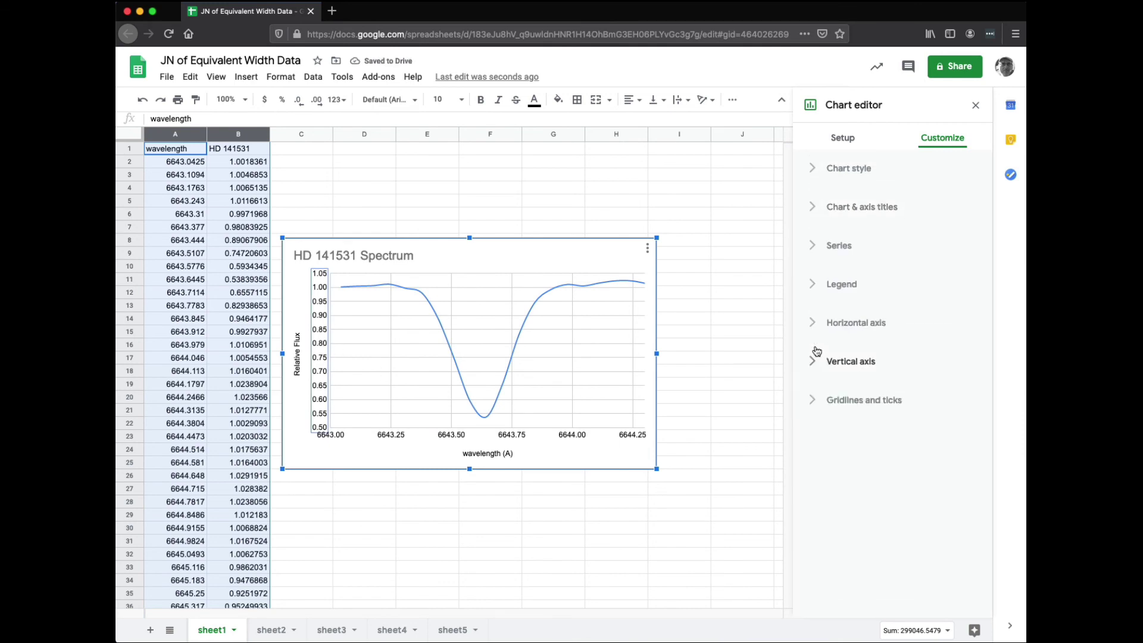
click(818, 400)
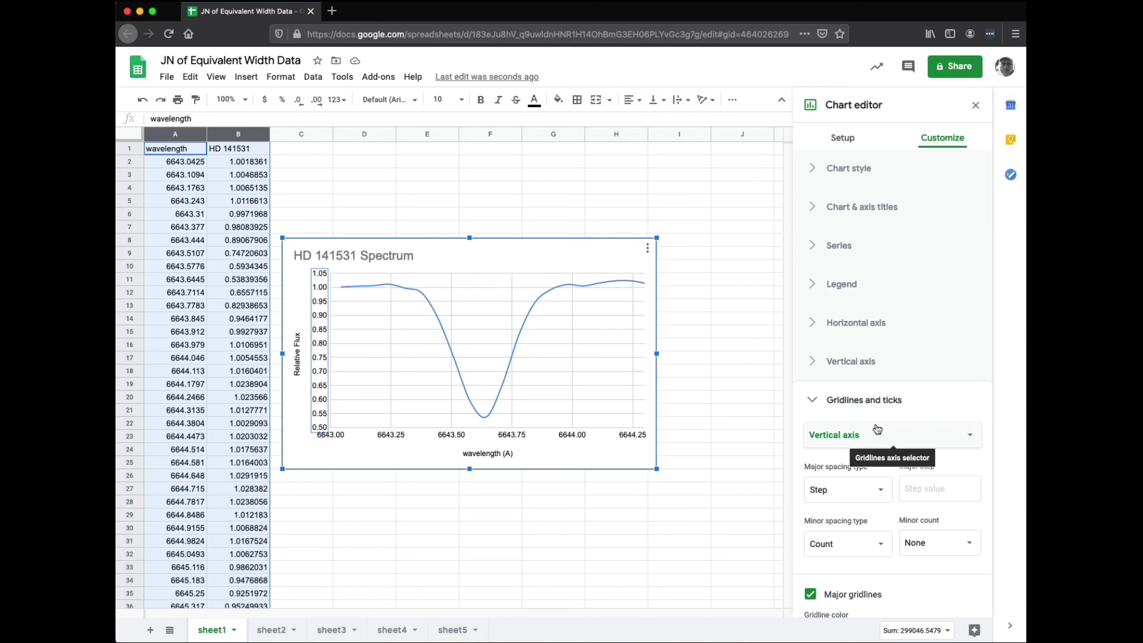
scroll(884, 494, down, 3)
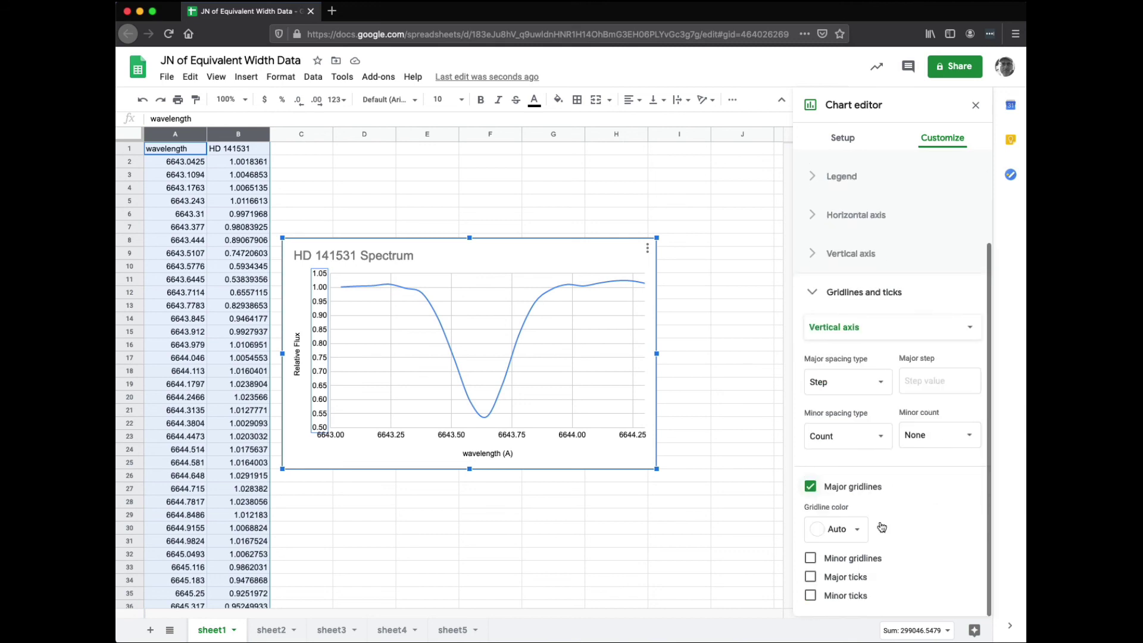
click(857, 564)
scroll(857, 560, down, 1)
click(858, 577)
scroll(860, 583, down, 2)
click(845, 595)
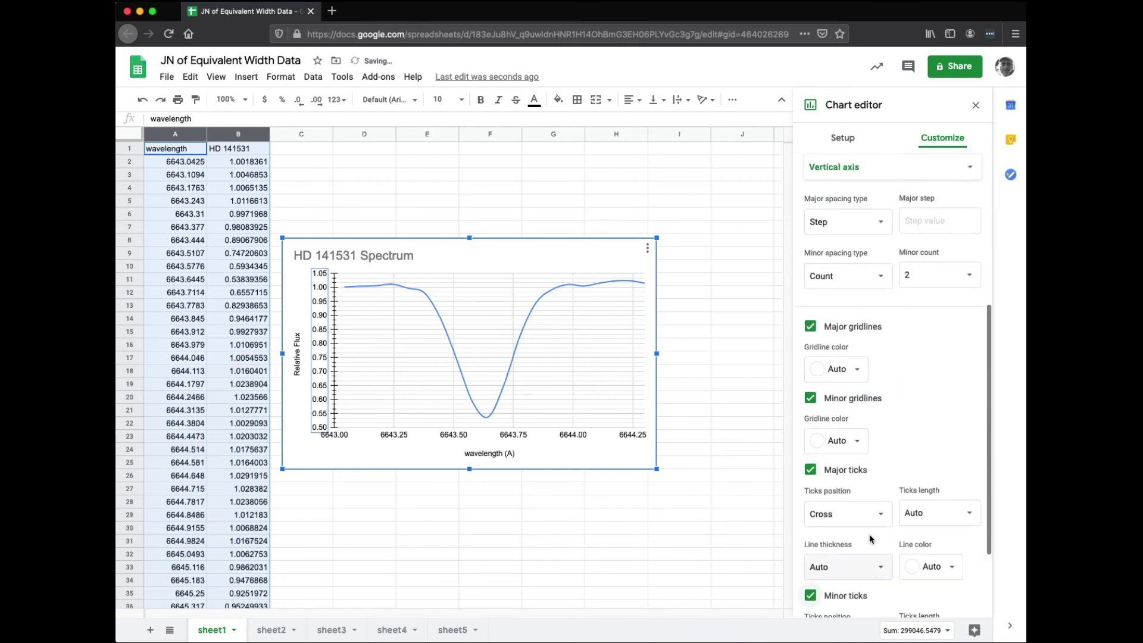
scroll(870, 519, up, 5)
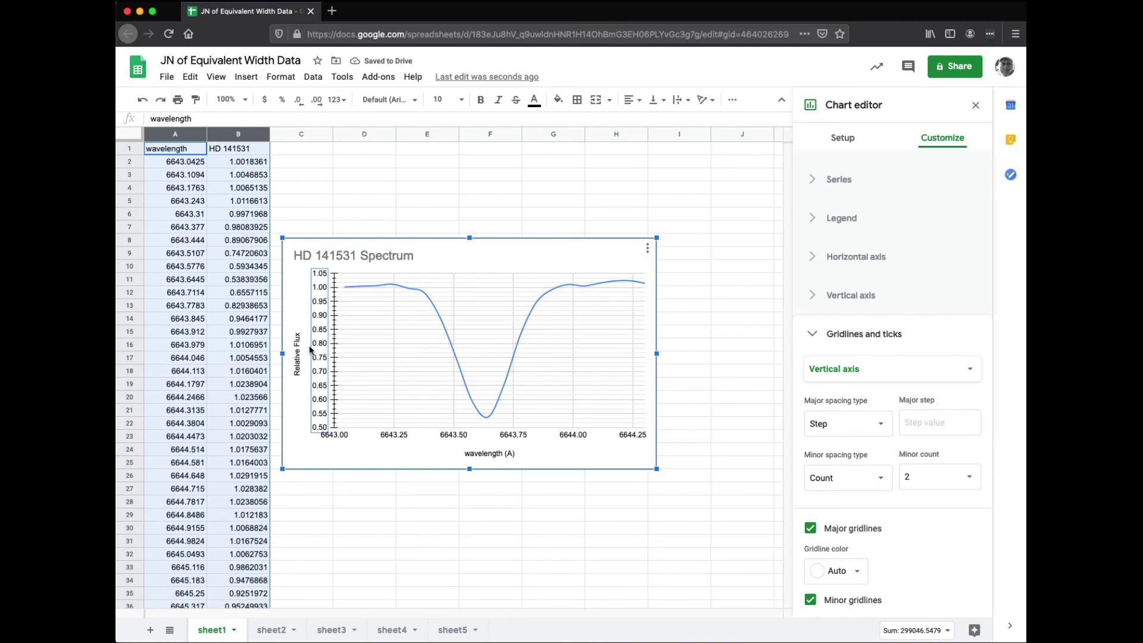
Set the vertical axis gridlines to a major step of 0.05 and a minor count of 4
click(944, 429)
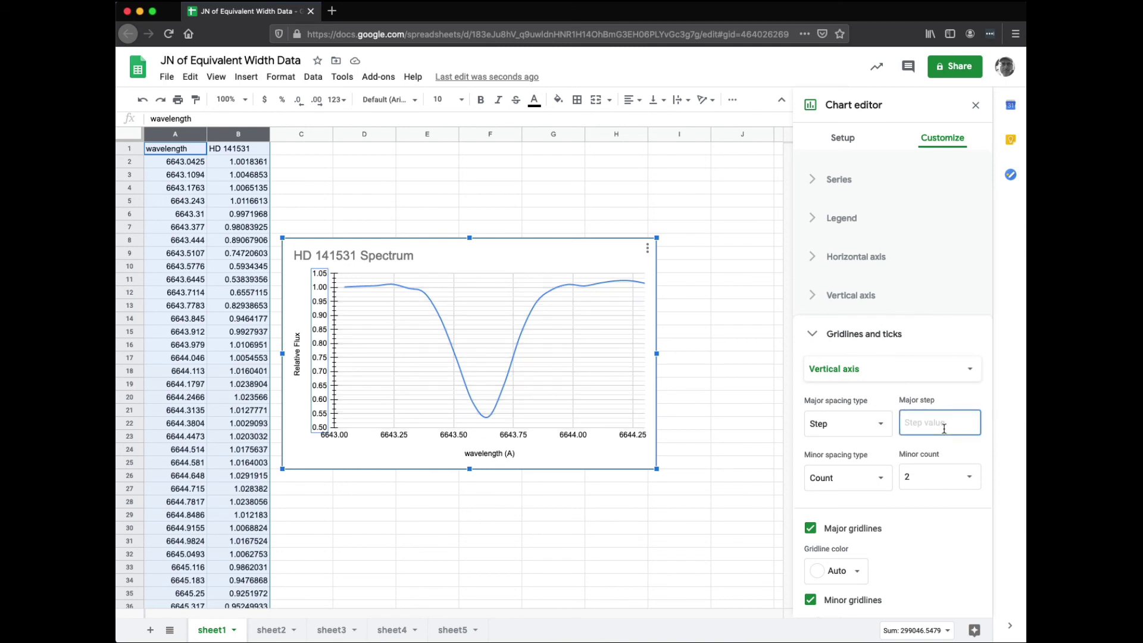
text(0.5)
click(946, 476)
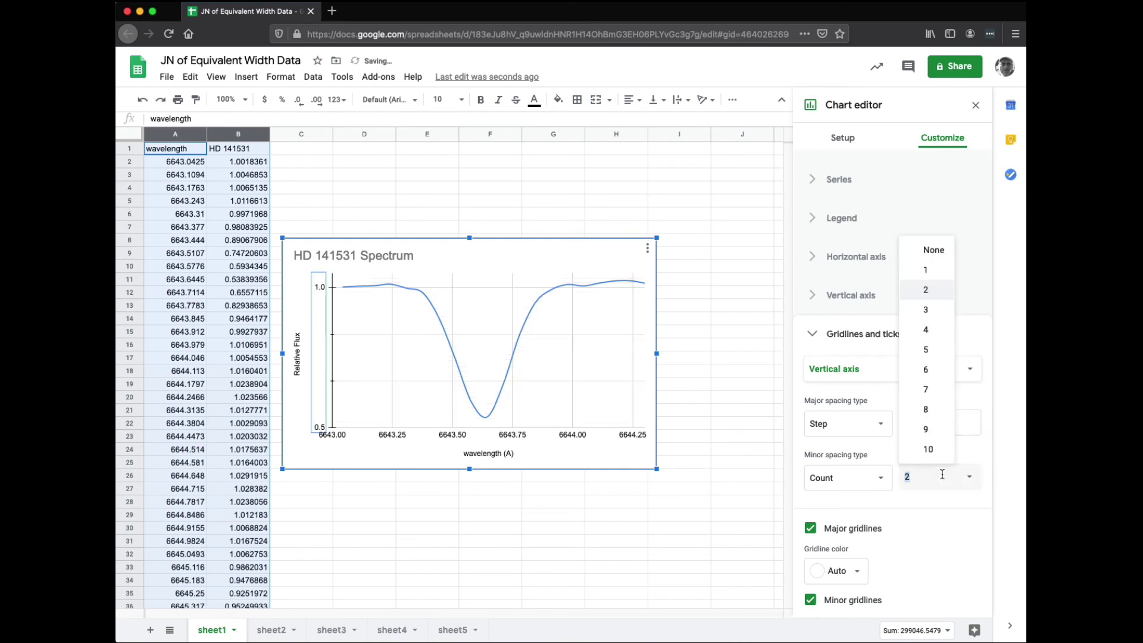
click(933, 331)
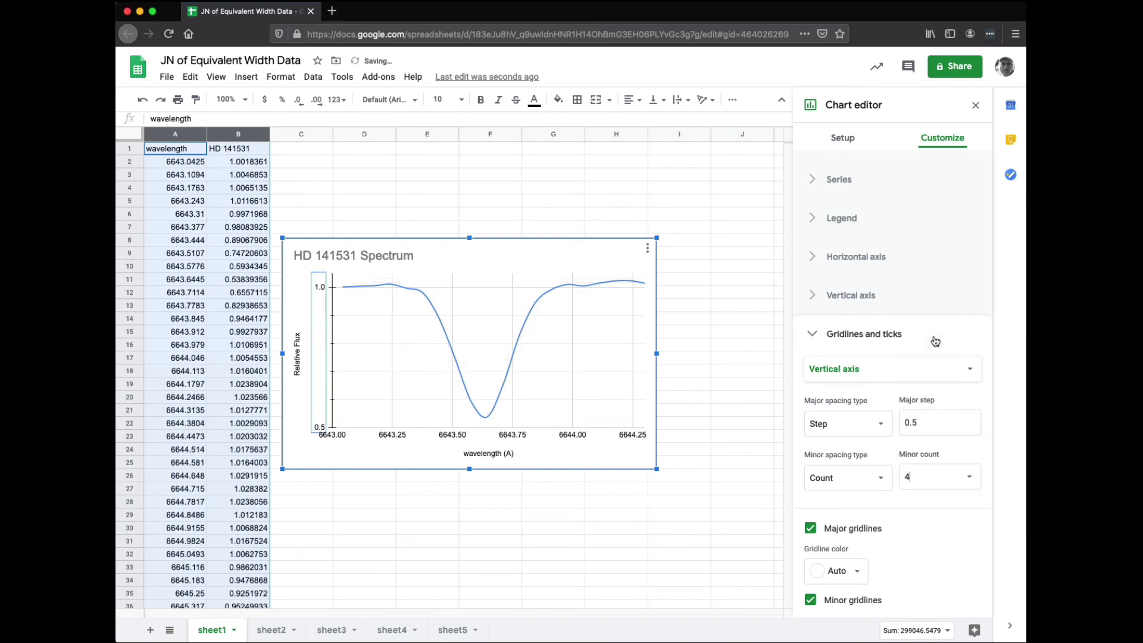
click(941, 416)
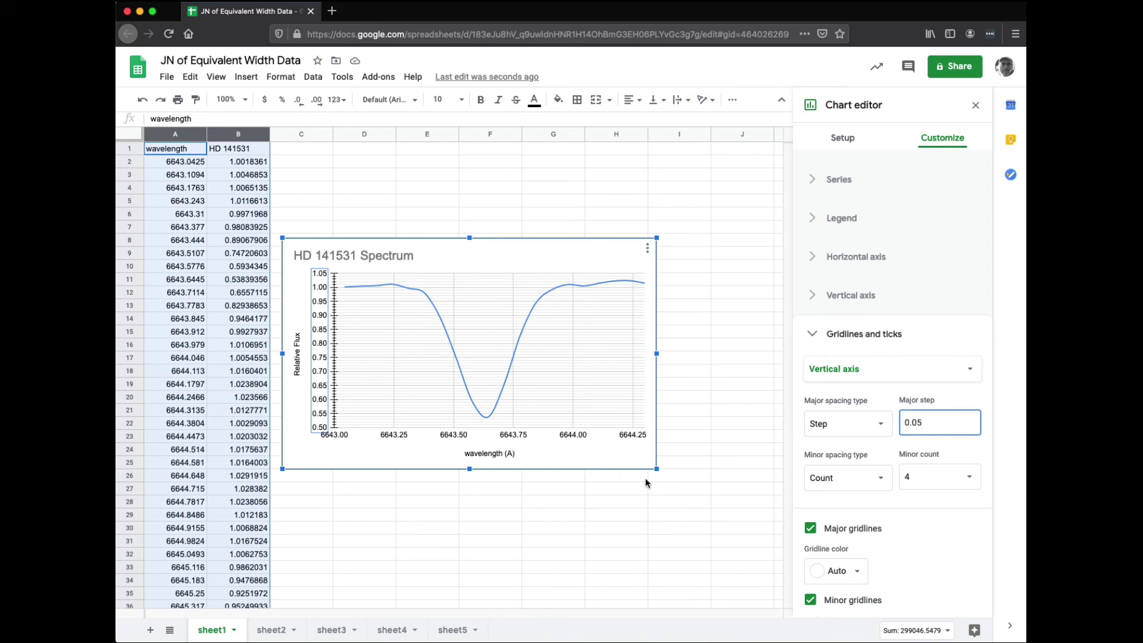
Turn on minor gridlines, major ticks and minor ticks for the chart's horizontal axis
click(492, 439)
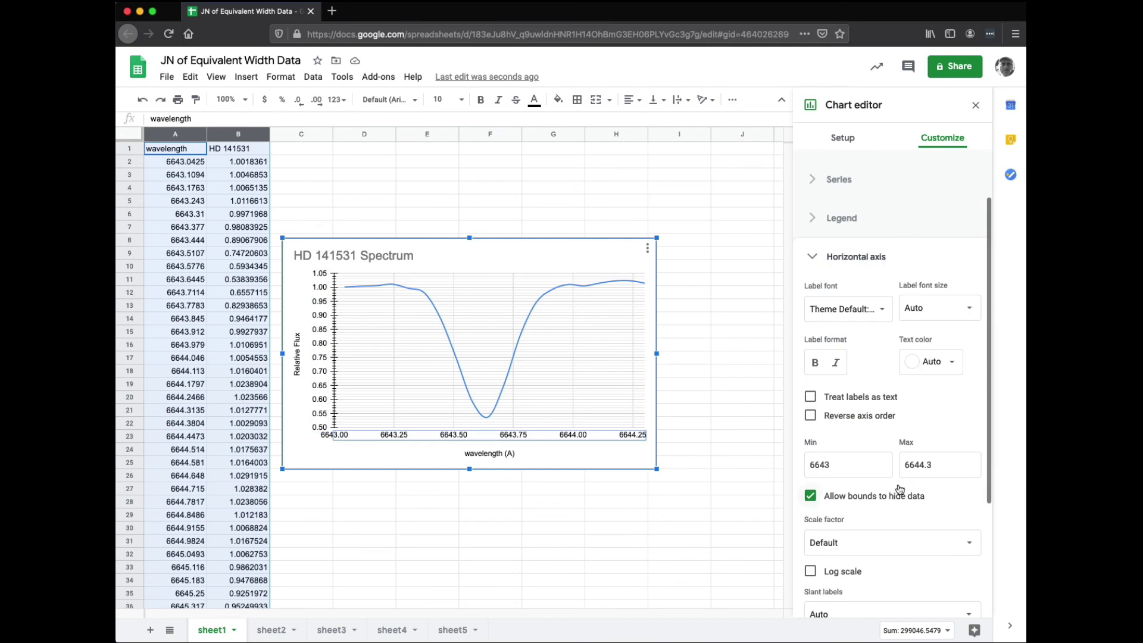
scroll(887, 476, down, 3)
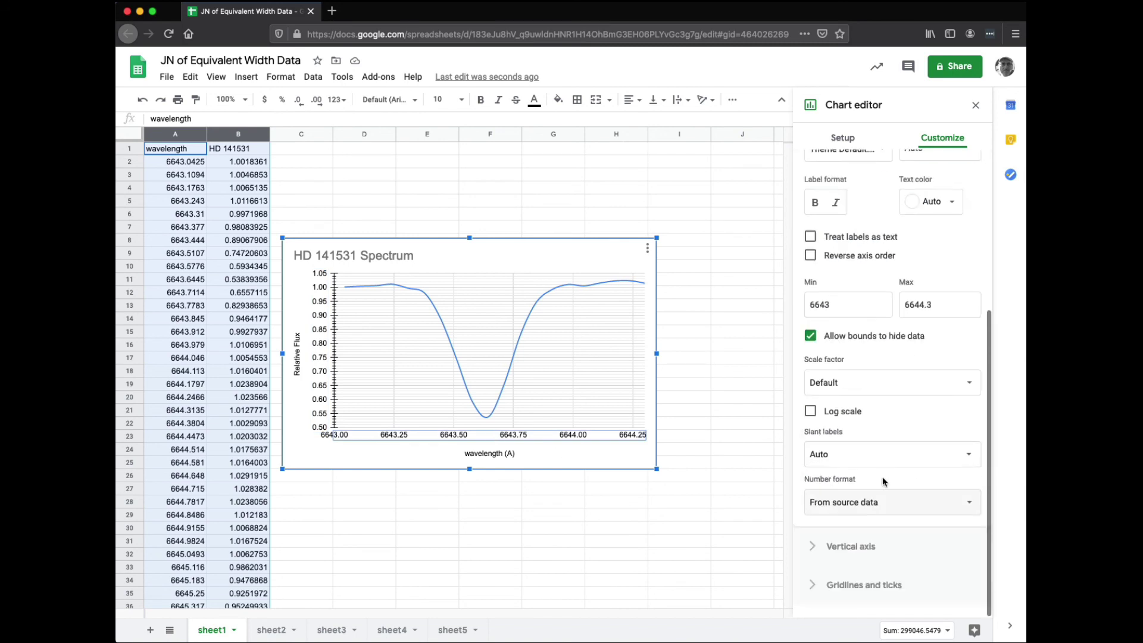
click(888, 585)
click(866, 560)
click(869, 577)
click(810, 593)
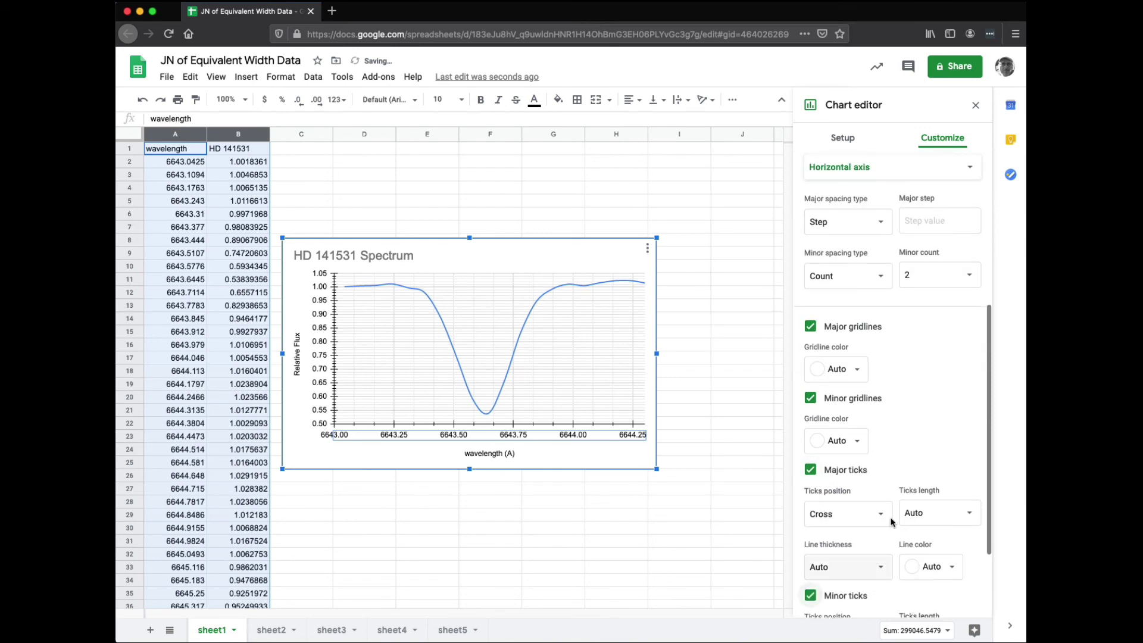
Set the horizontal axis gridlines to a minor count of 5 and a major step of 0.1
scroll(893, 417, up, 3)
click(913, 402)
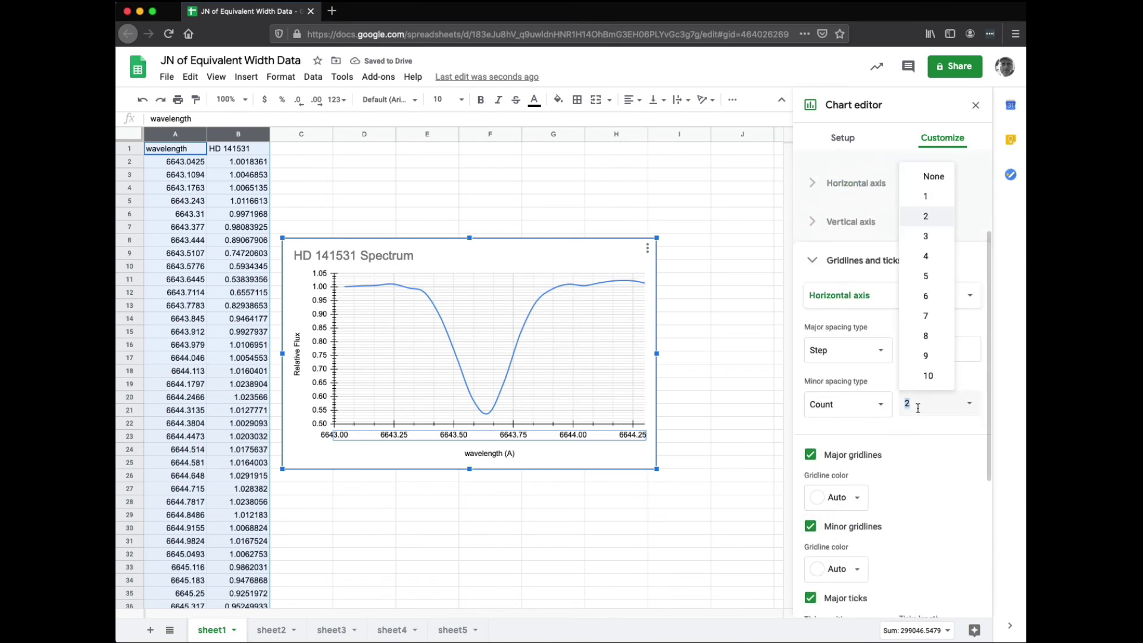
click(936, 280)
click(928, 348)
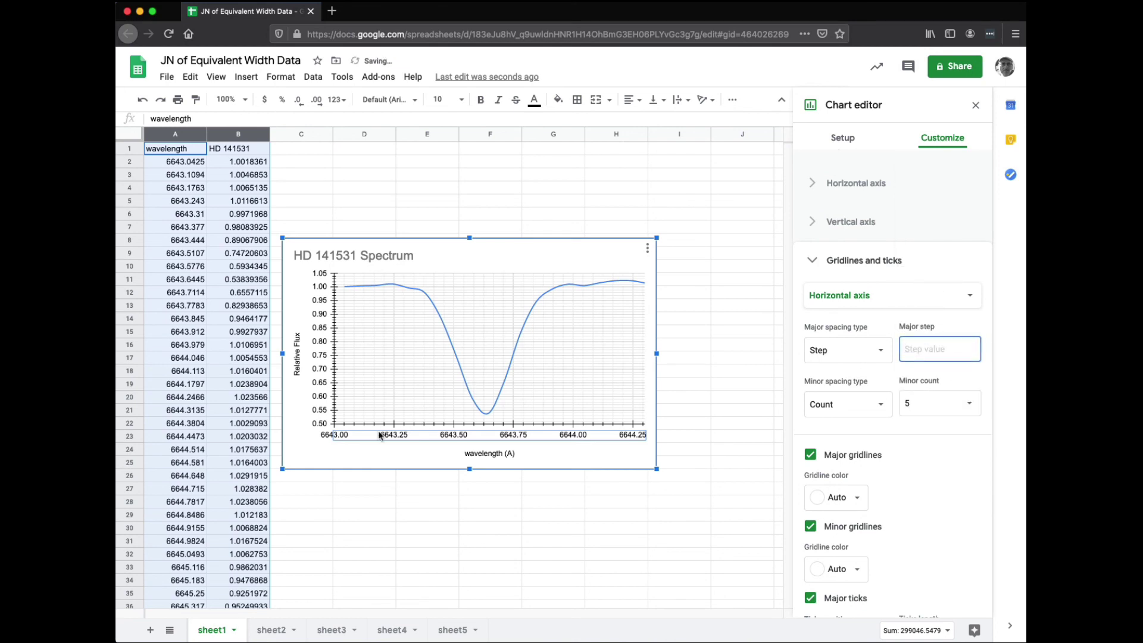
text(0.1)
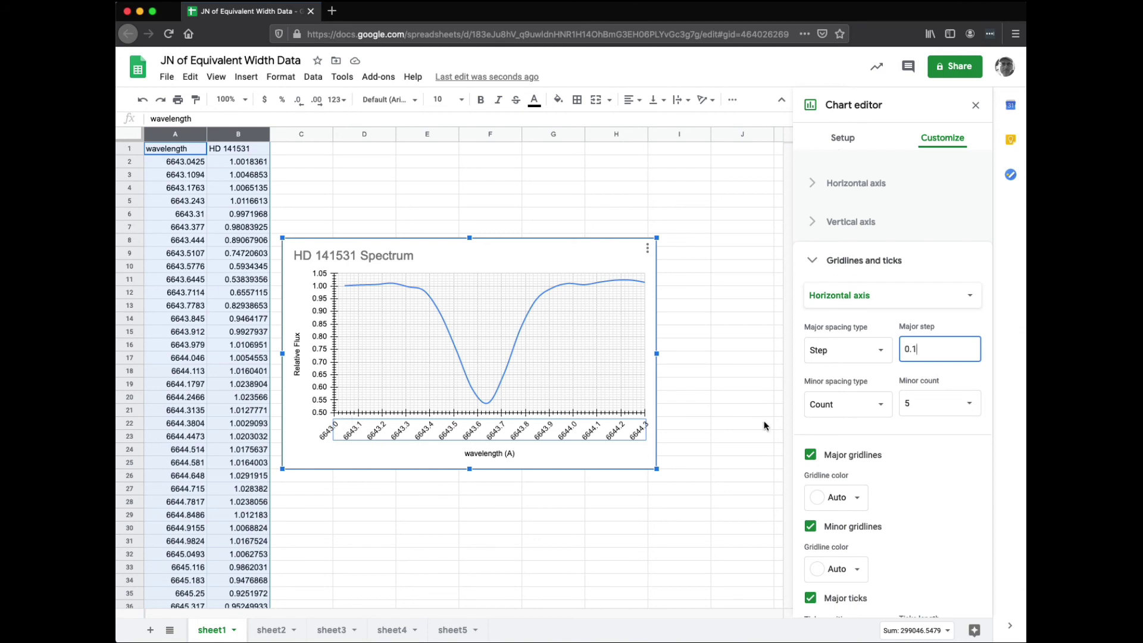
Close the chart editor, then move the chart up and enlarge it to cover about columns C to K and rows 4 to 30
click(975, 105)
drag(610, 258, 608, 208)
drag(657, 423, 836, 532)
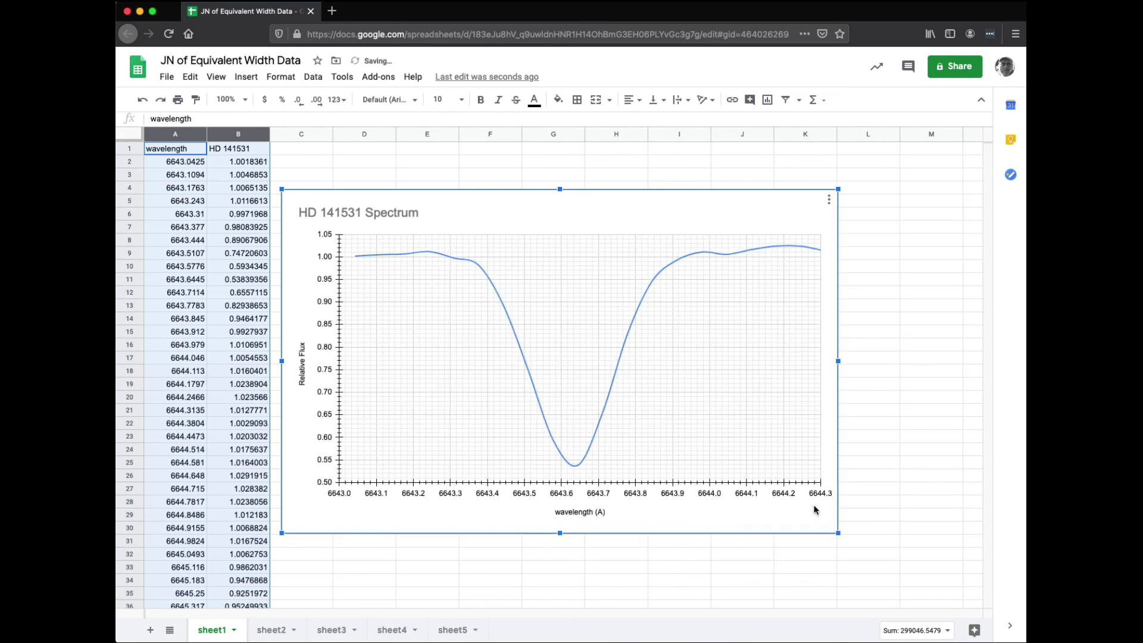